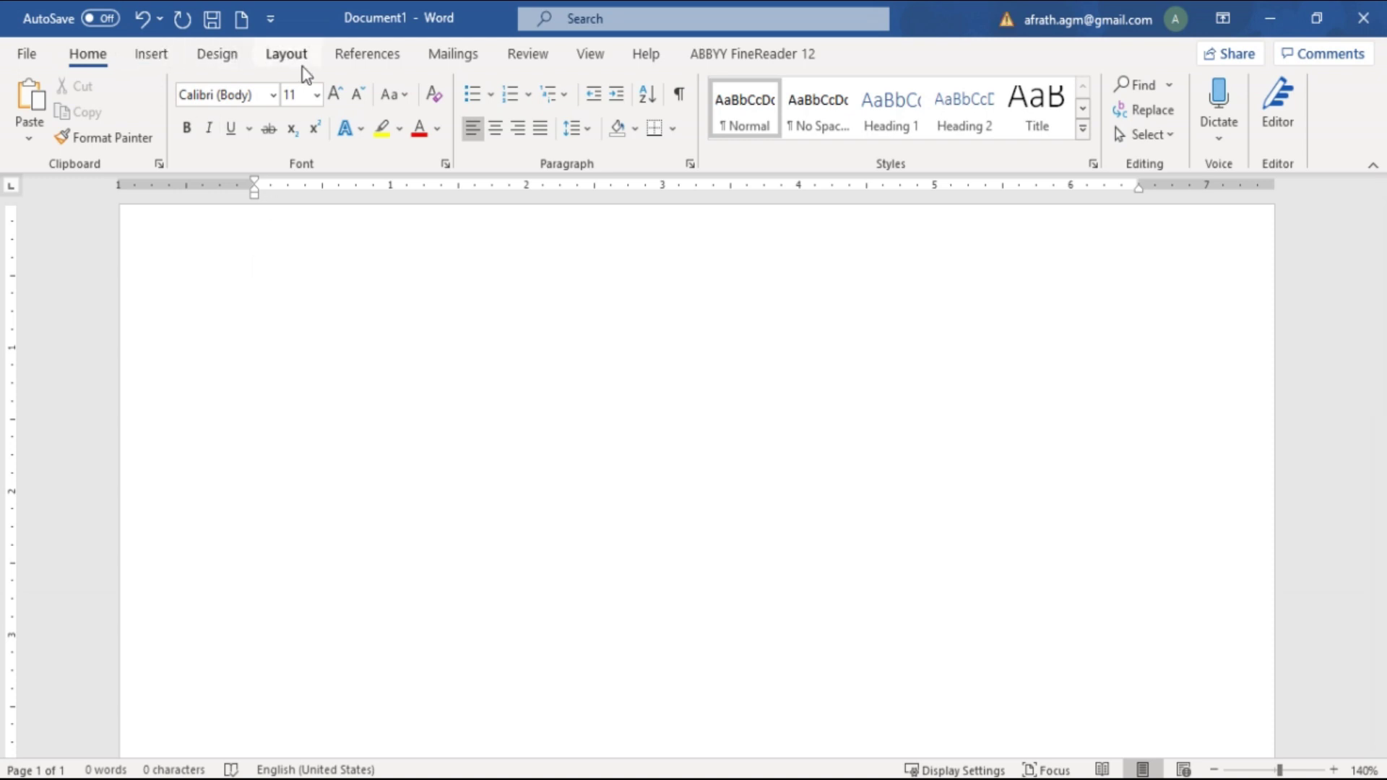
Start the Step-by-Step Mail Merge Wizard from the Mailings tab's Start Mail Merge list
left_click(461, 59)
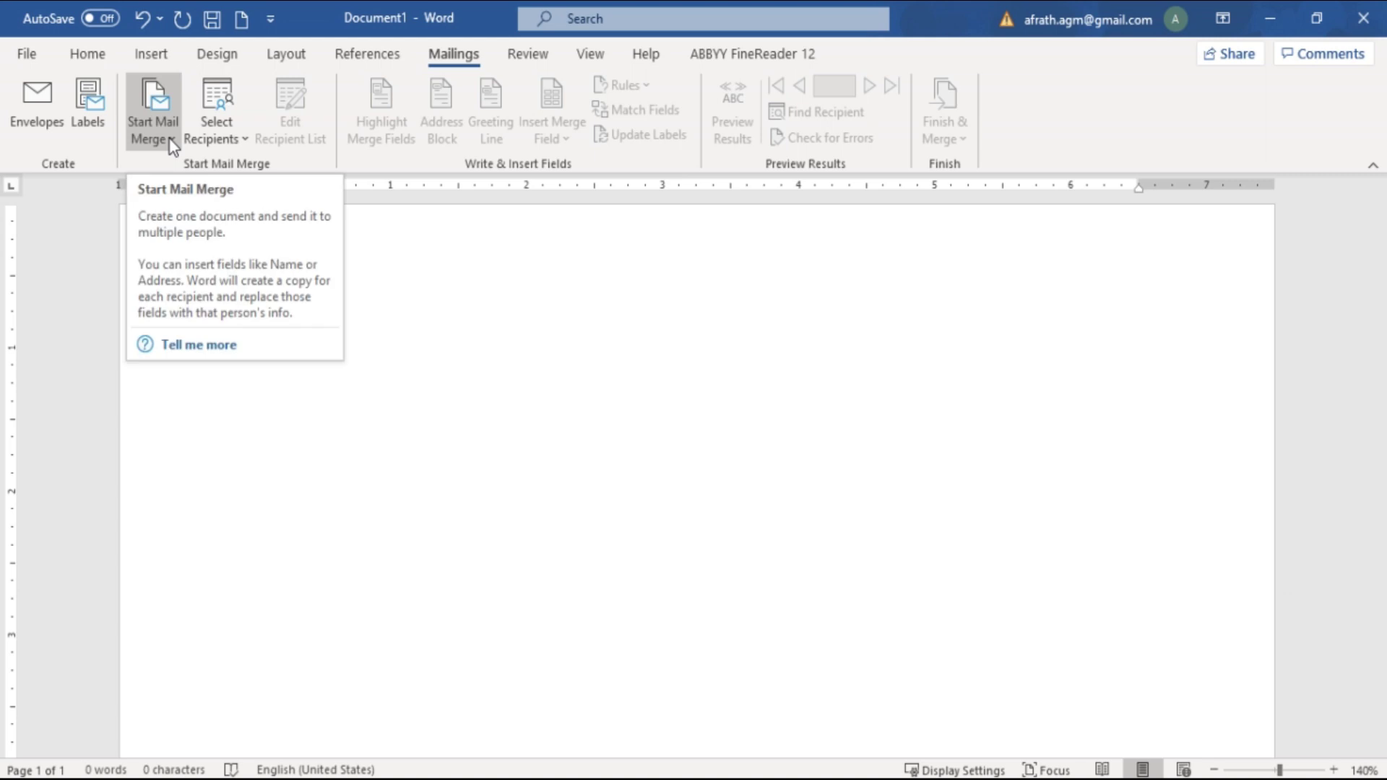
left_click(171, 140)
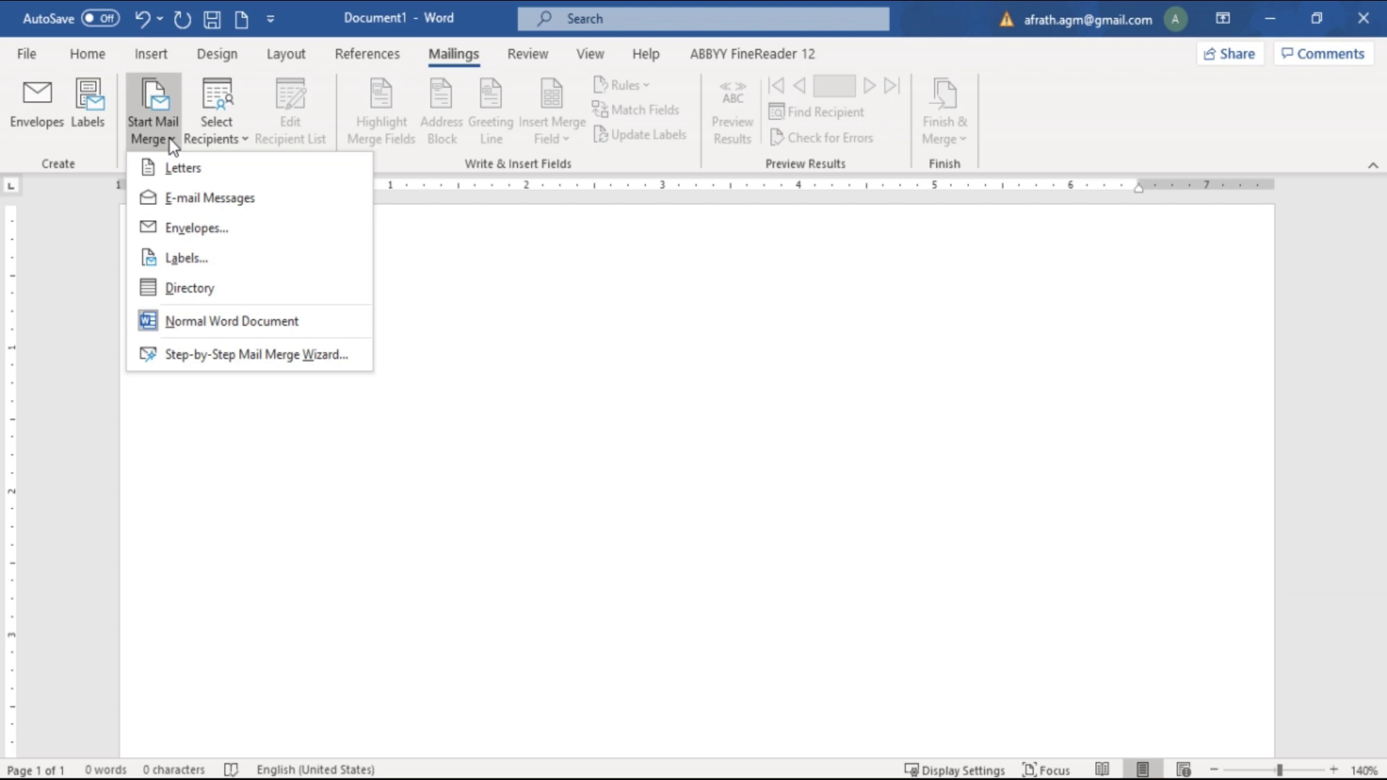
left_click(219, 352)
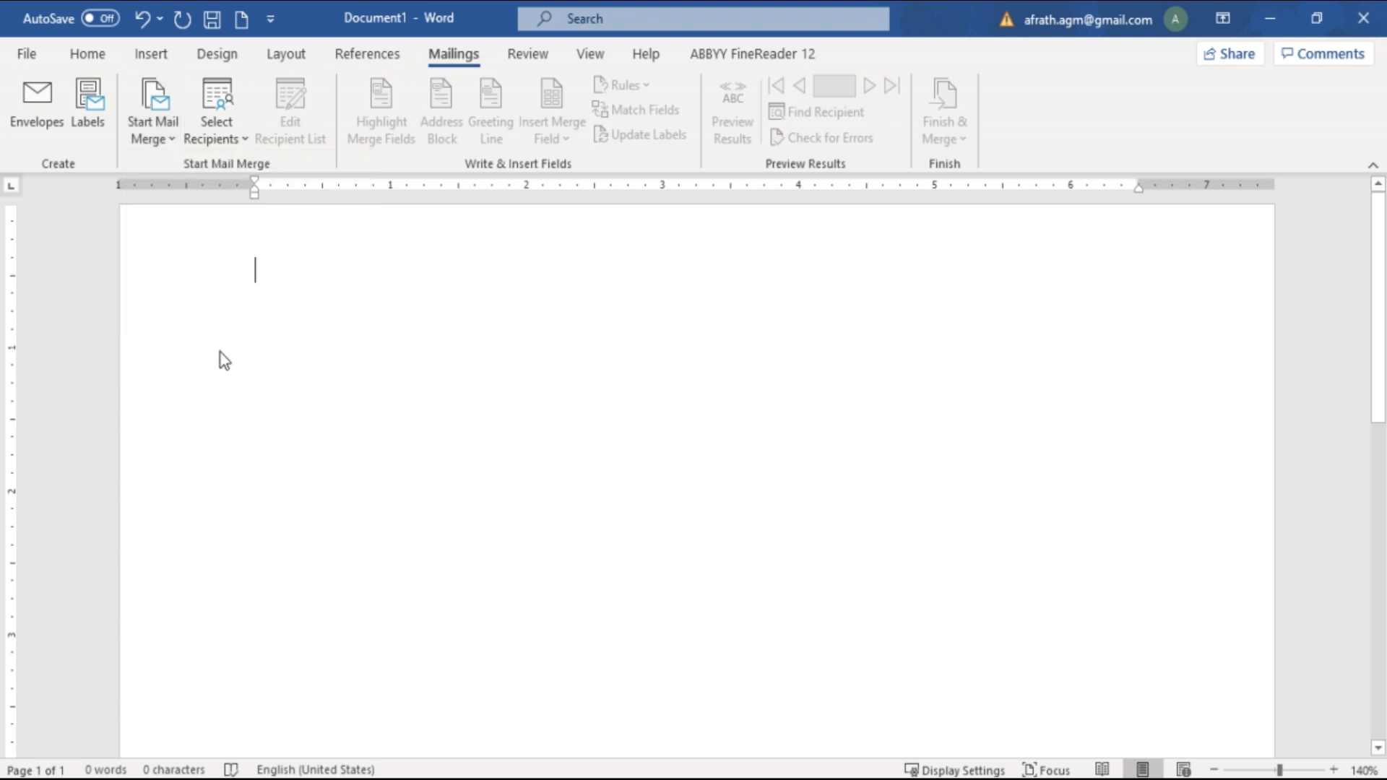
Widen the Mail Merge pane and pick Letters as the document type after trying E-mail messages and Labels
left_click_drag(1181, 490, 1000, 486)
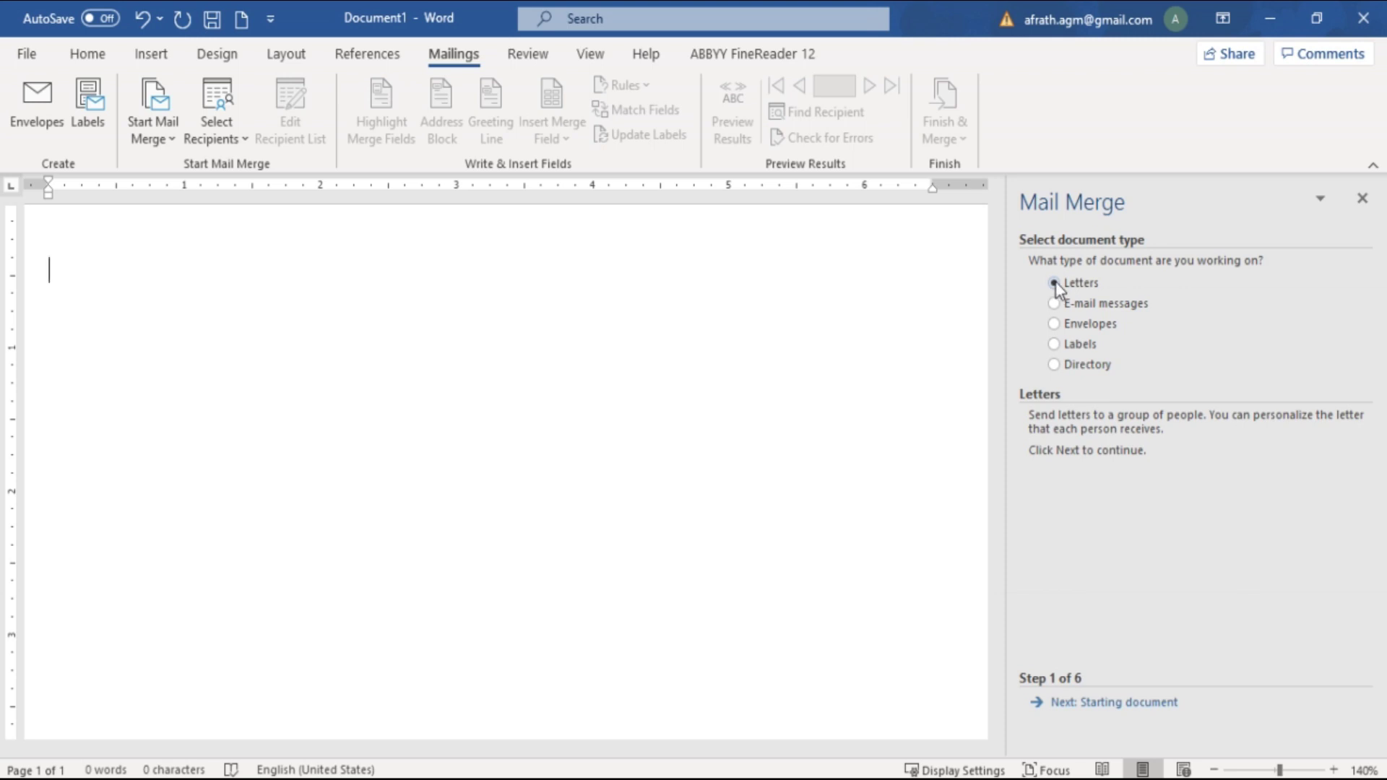
left_click(1053, 304)
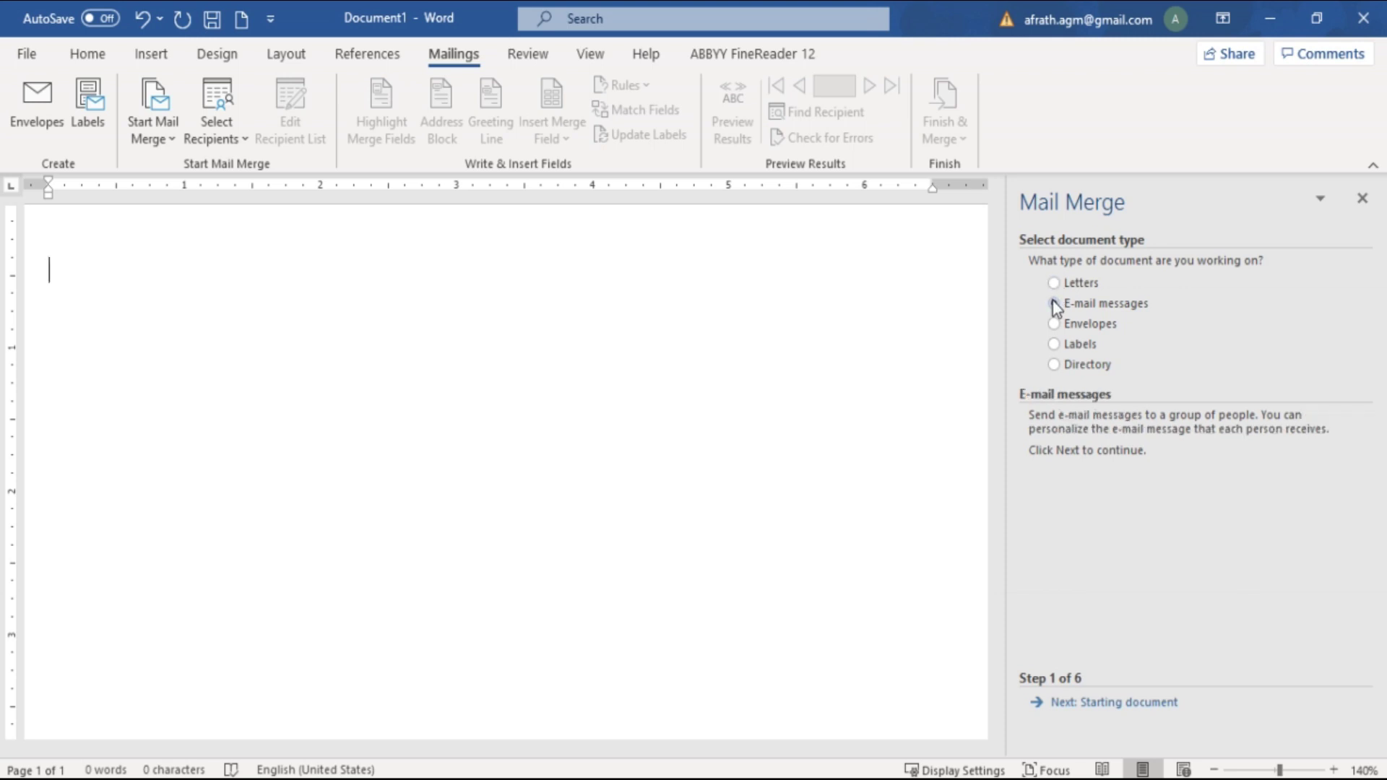
left_click(1054, 344)
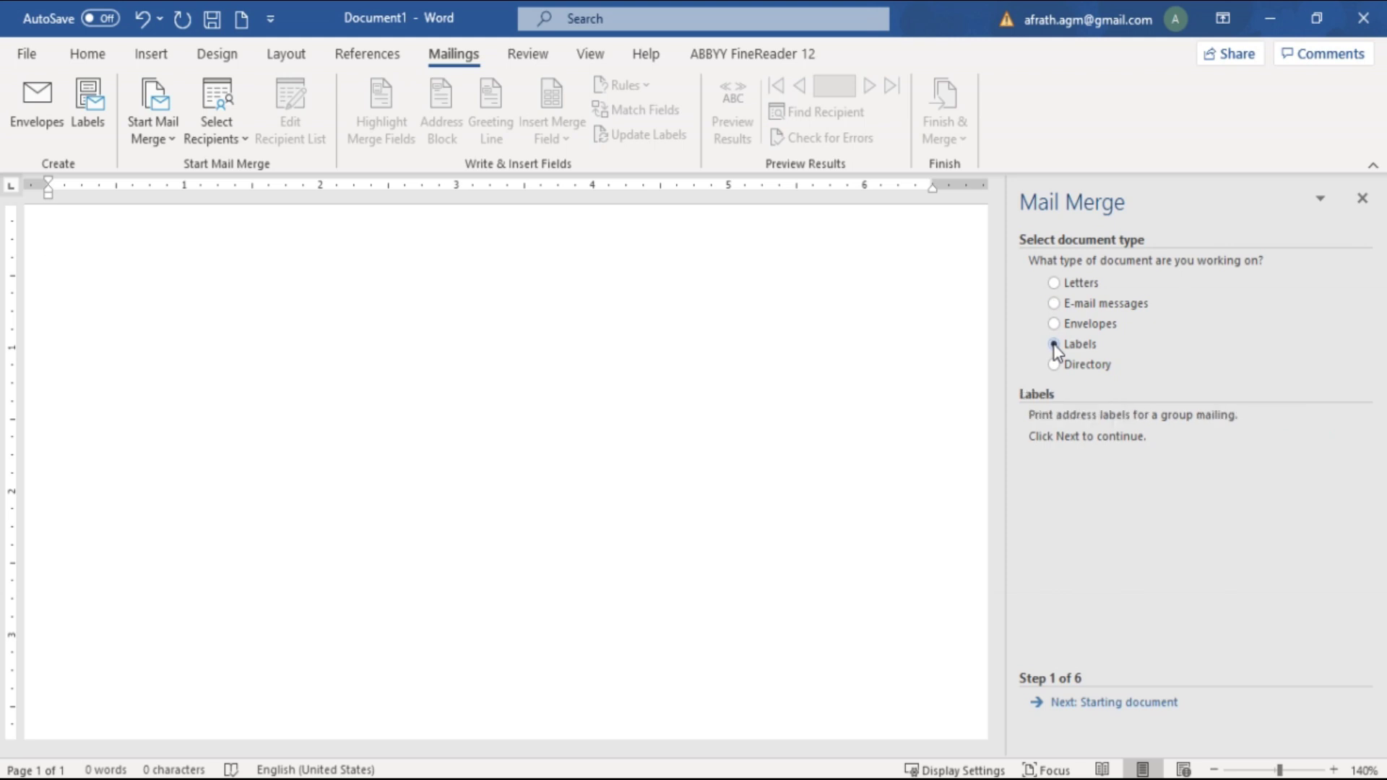
left_click(1054, 286)
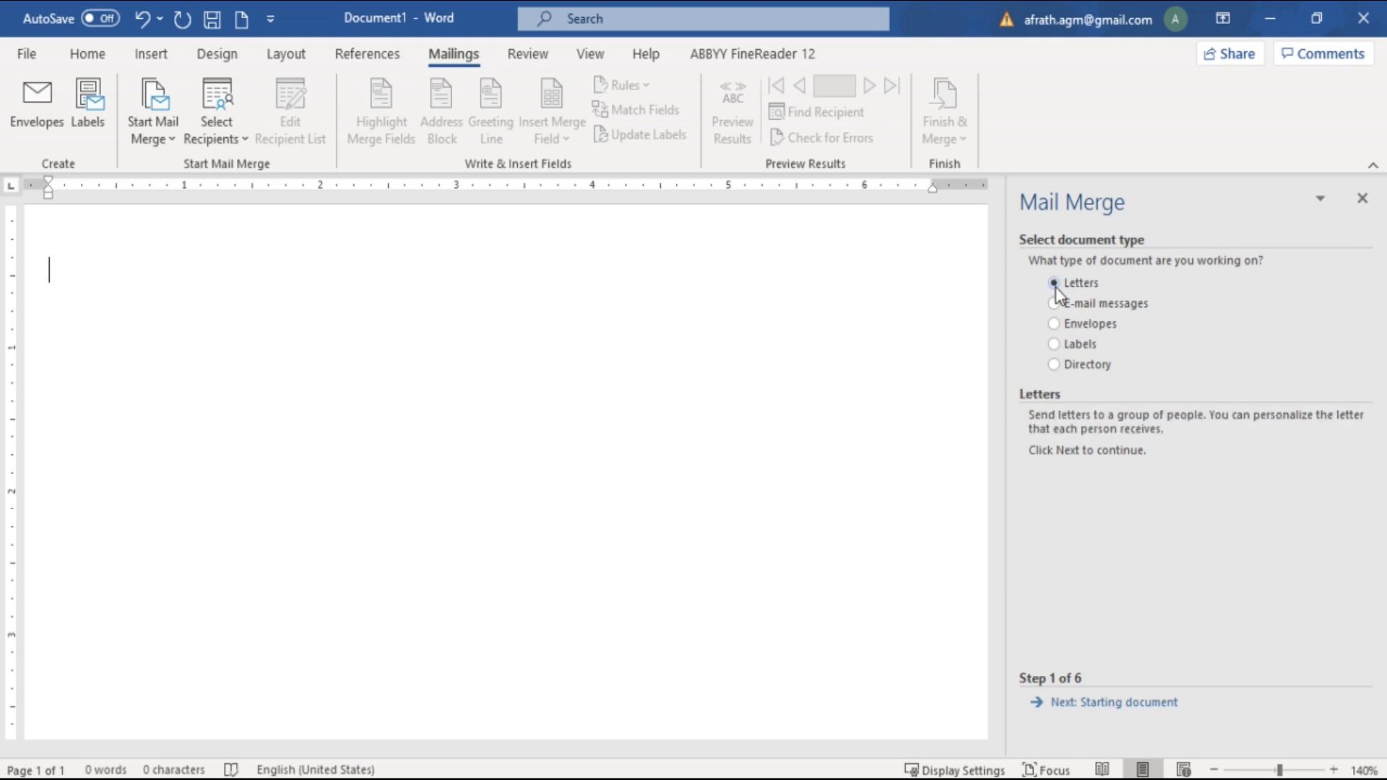
Move to step 2 and choose Use the current document as the starting document
left_click(1135, 704)
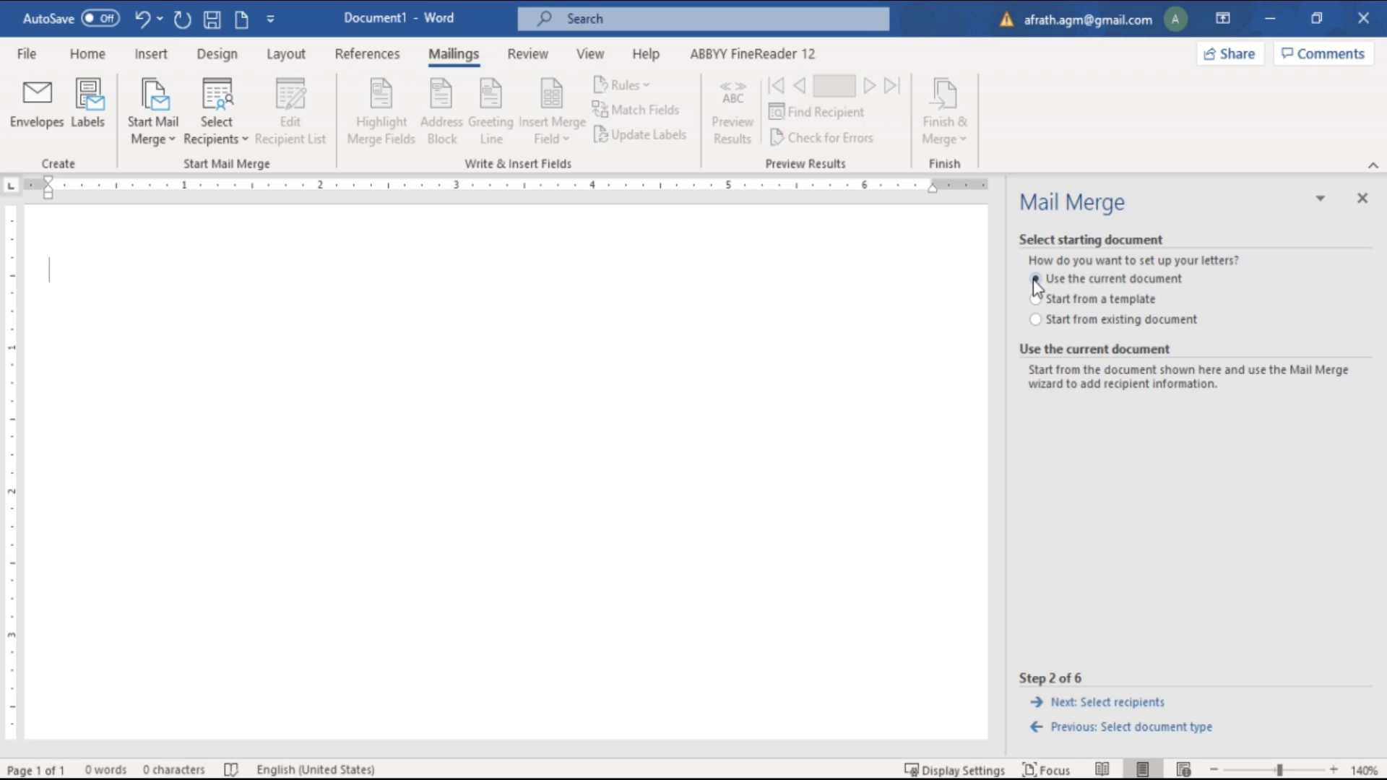
left_click(1035, 302)
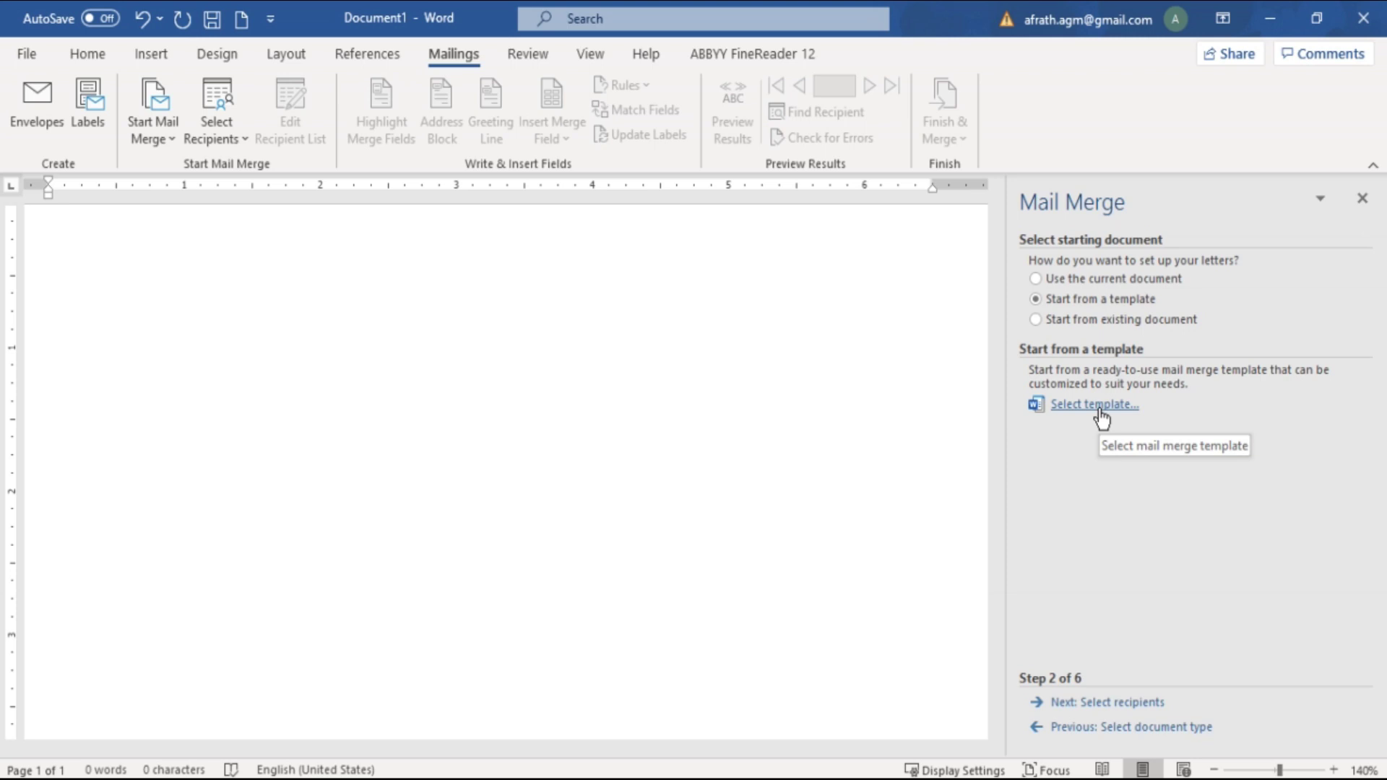
left_click(1035, 320)
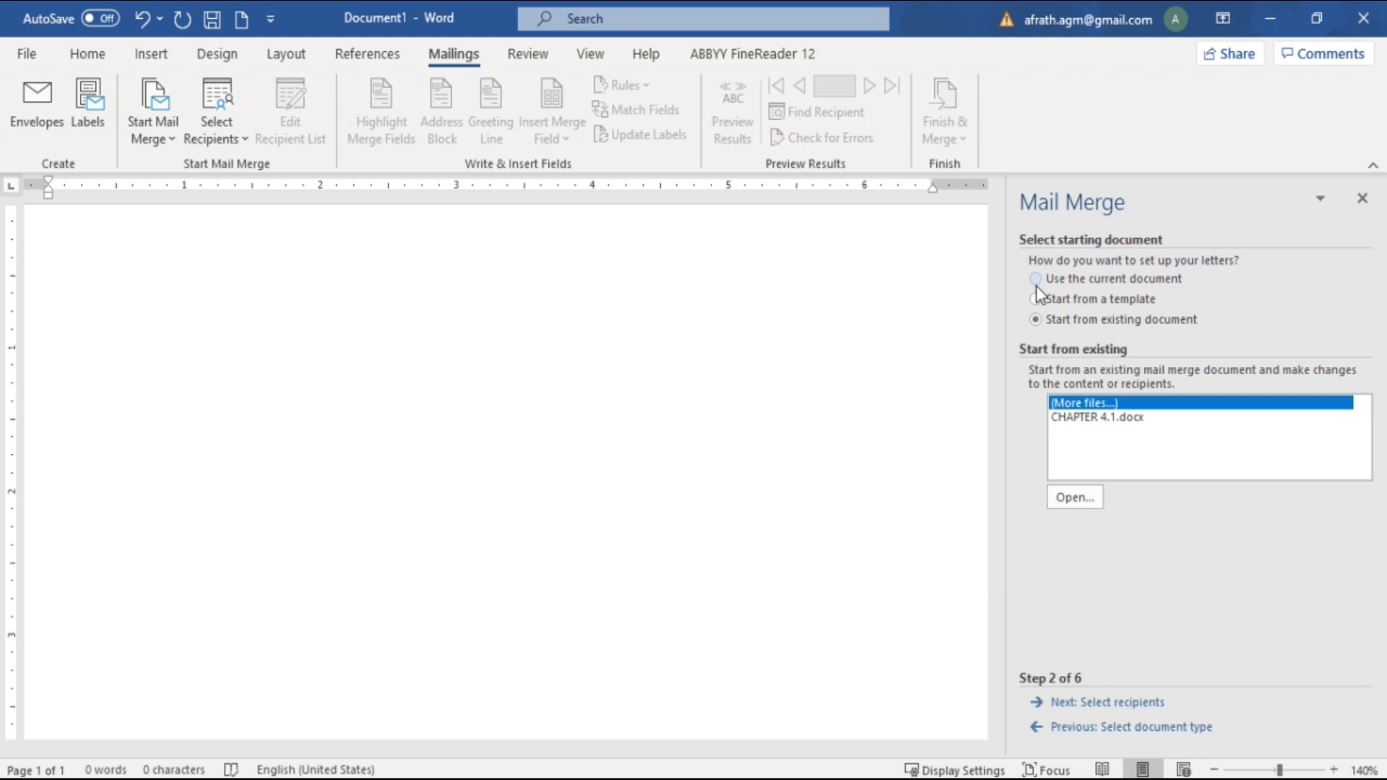
left_click(1036, 280)
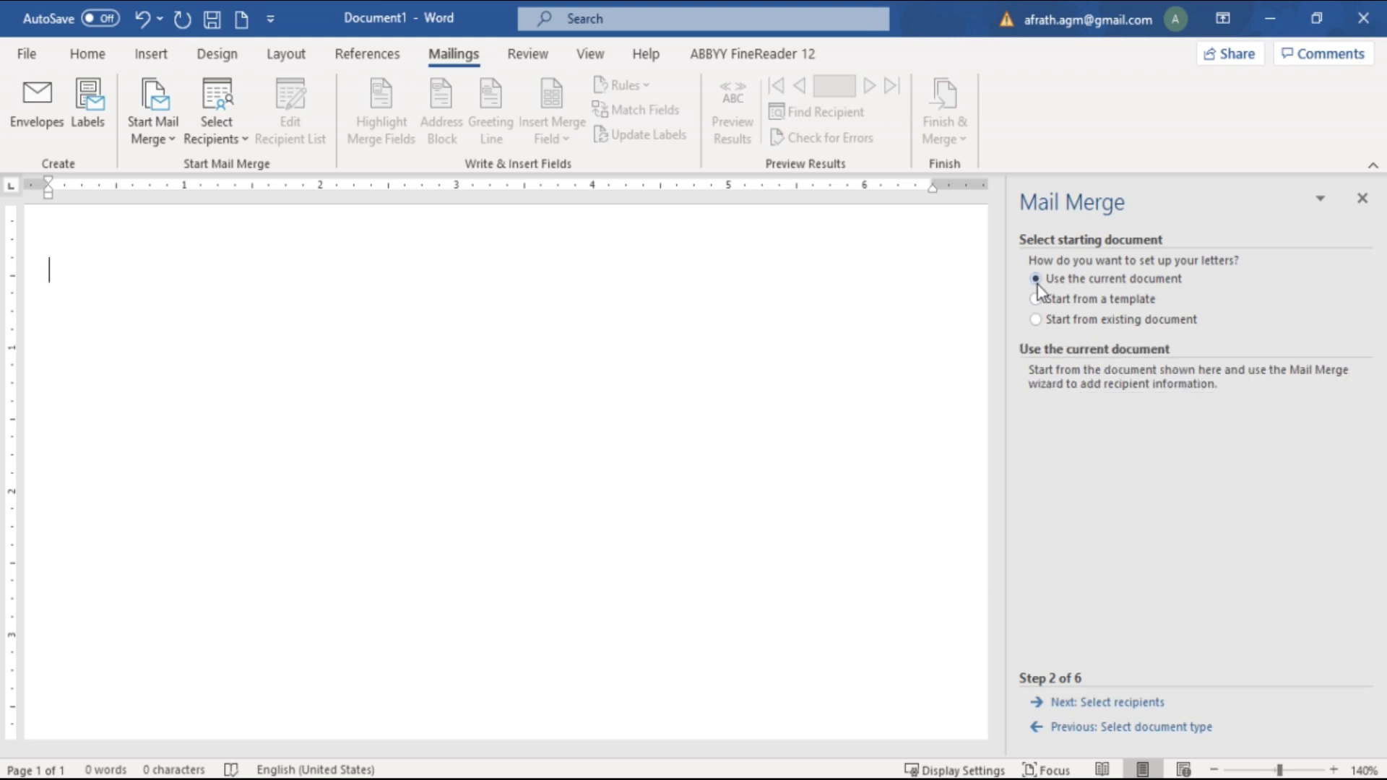
Advance to Select recipients and browse the Desktop for a recipient file, closing without choosing one
left_click(1127, 704)
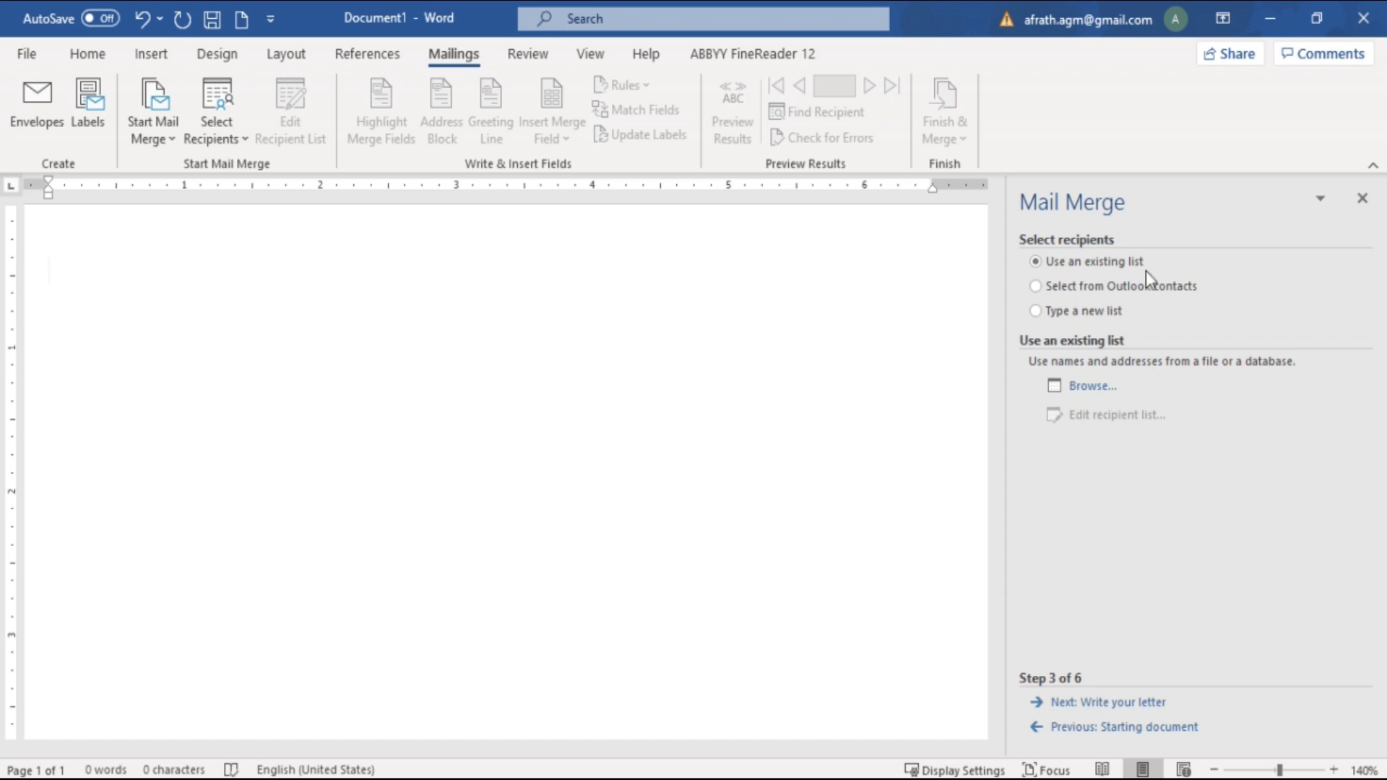
left_click(1092, 396)
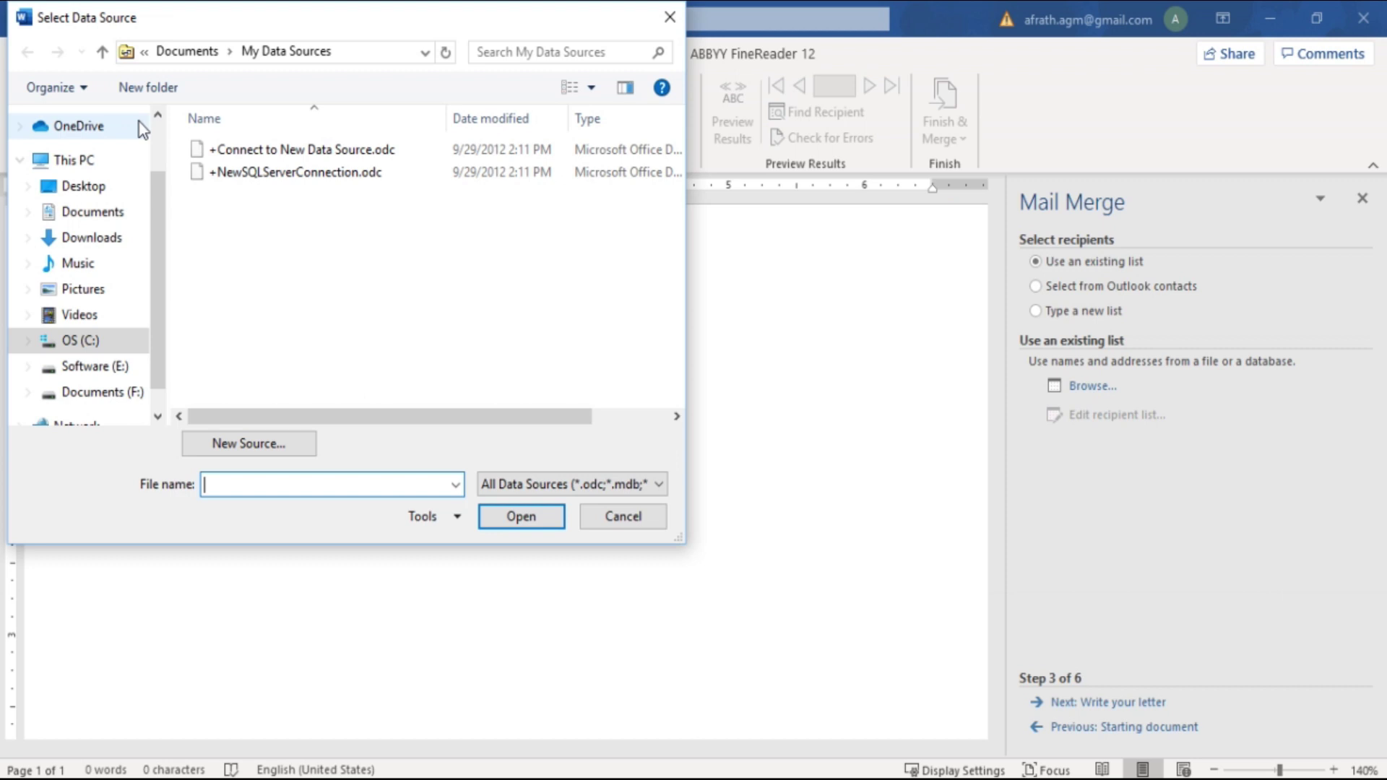
left_click(118, 187)
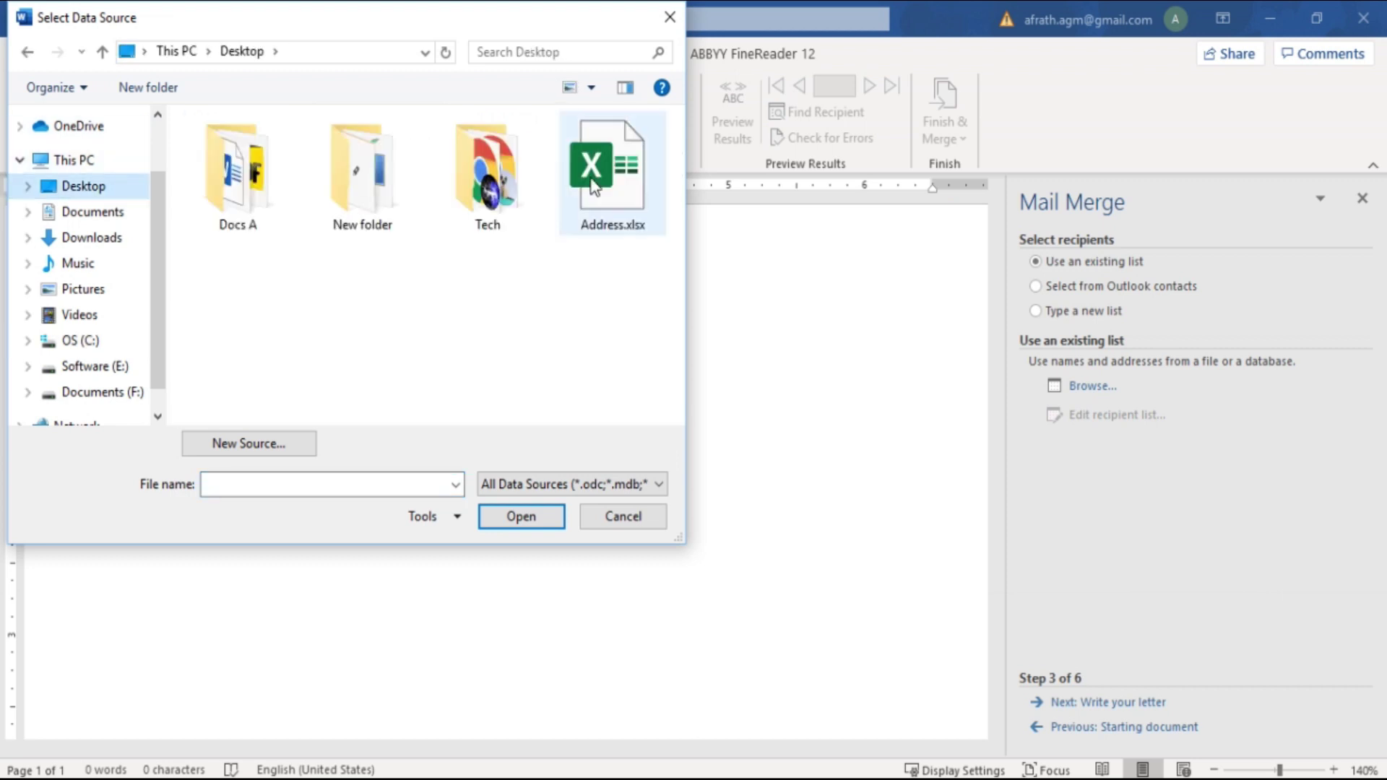
left_click(677, 27)
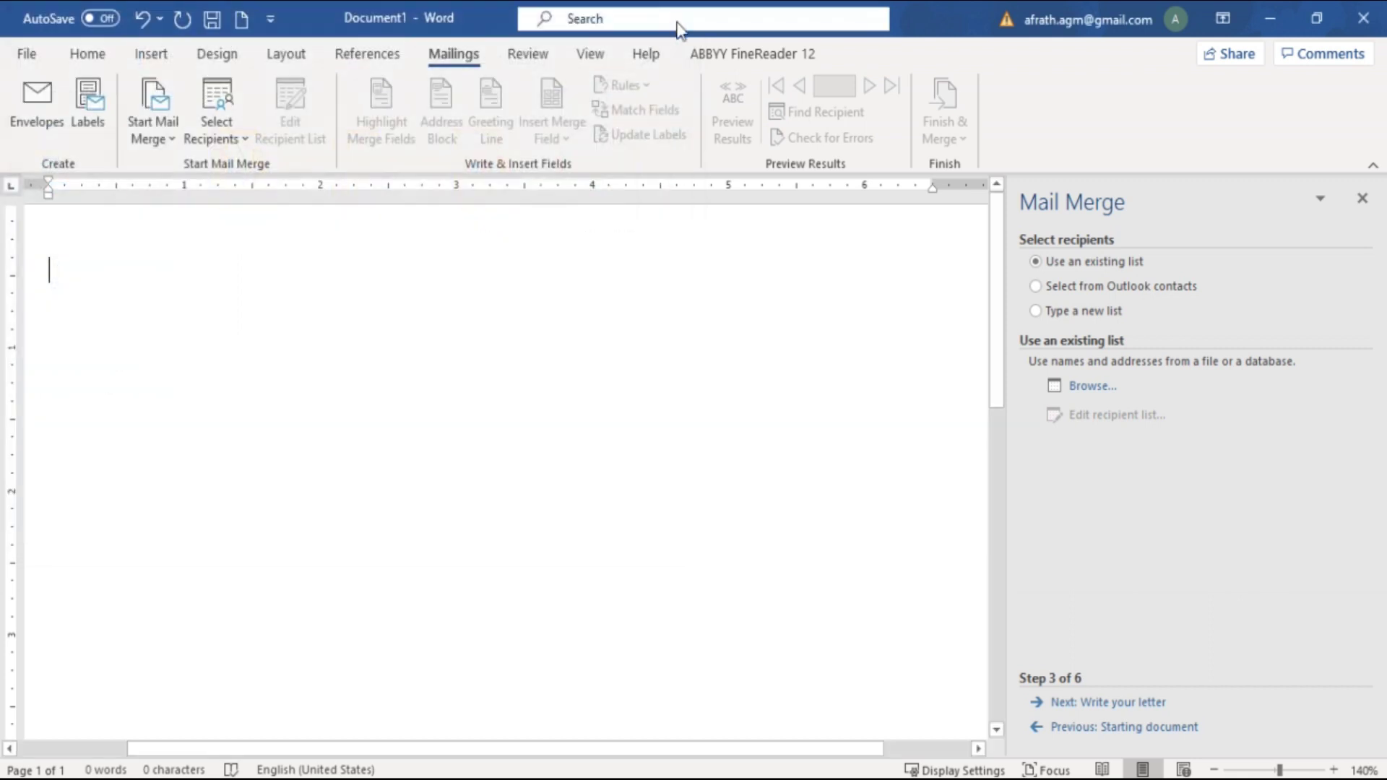
Set the recipient source to Use an existing list after checking the Outlook and new-list options
left_click(1035, 288)
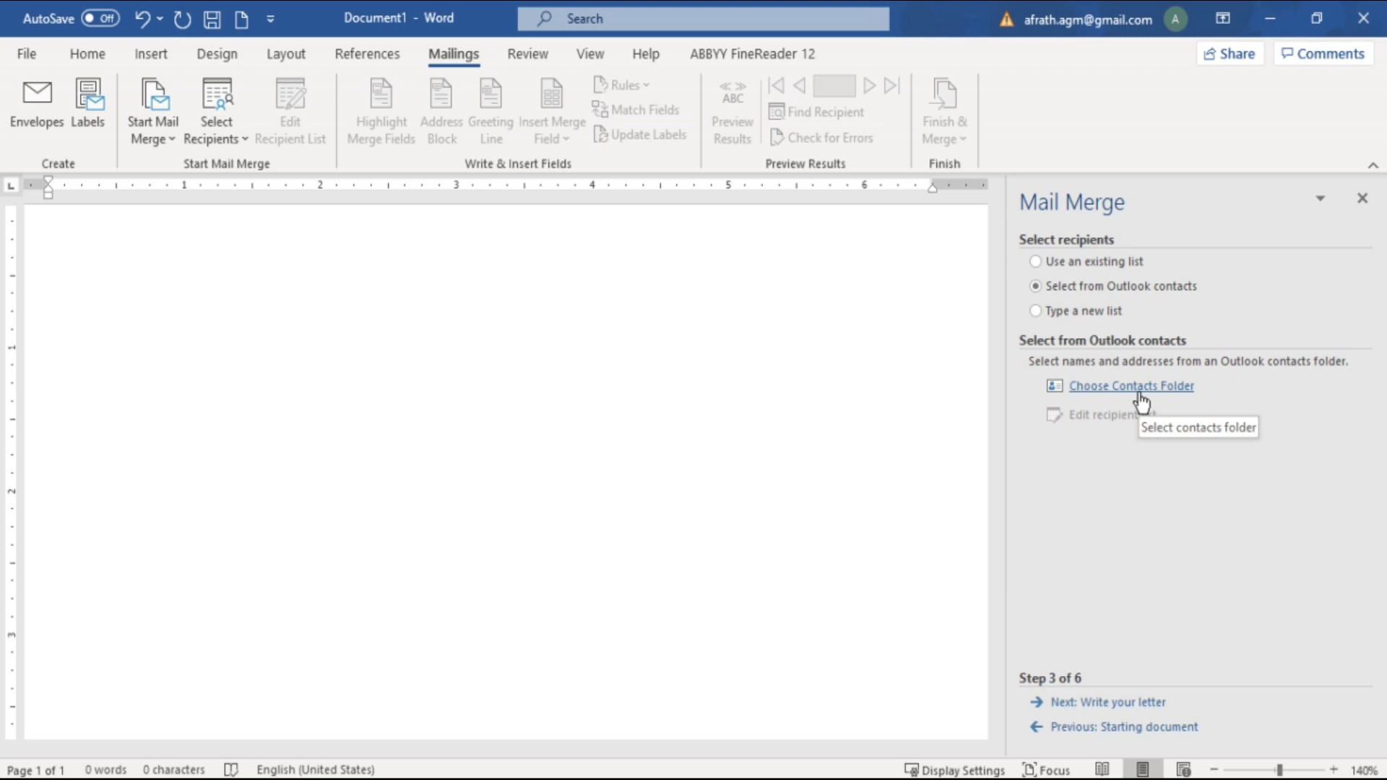
left_click(1035, 311)
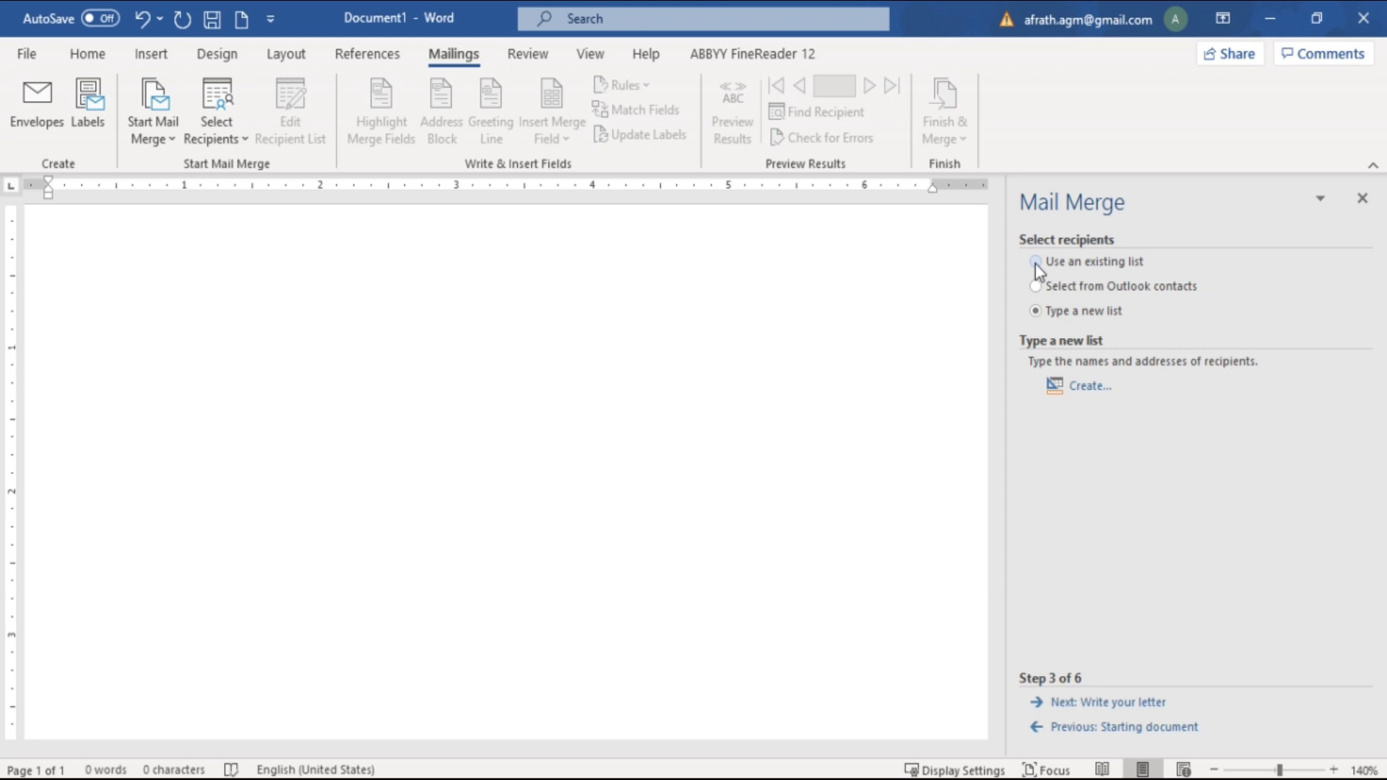
left_click(1034, 262)
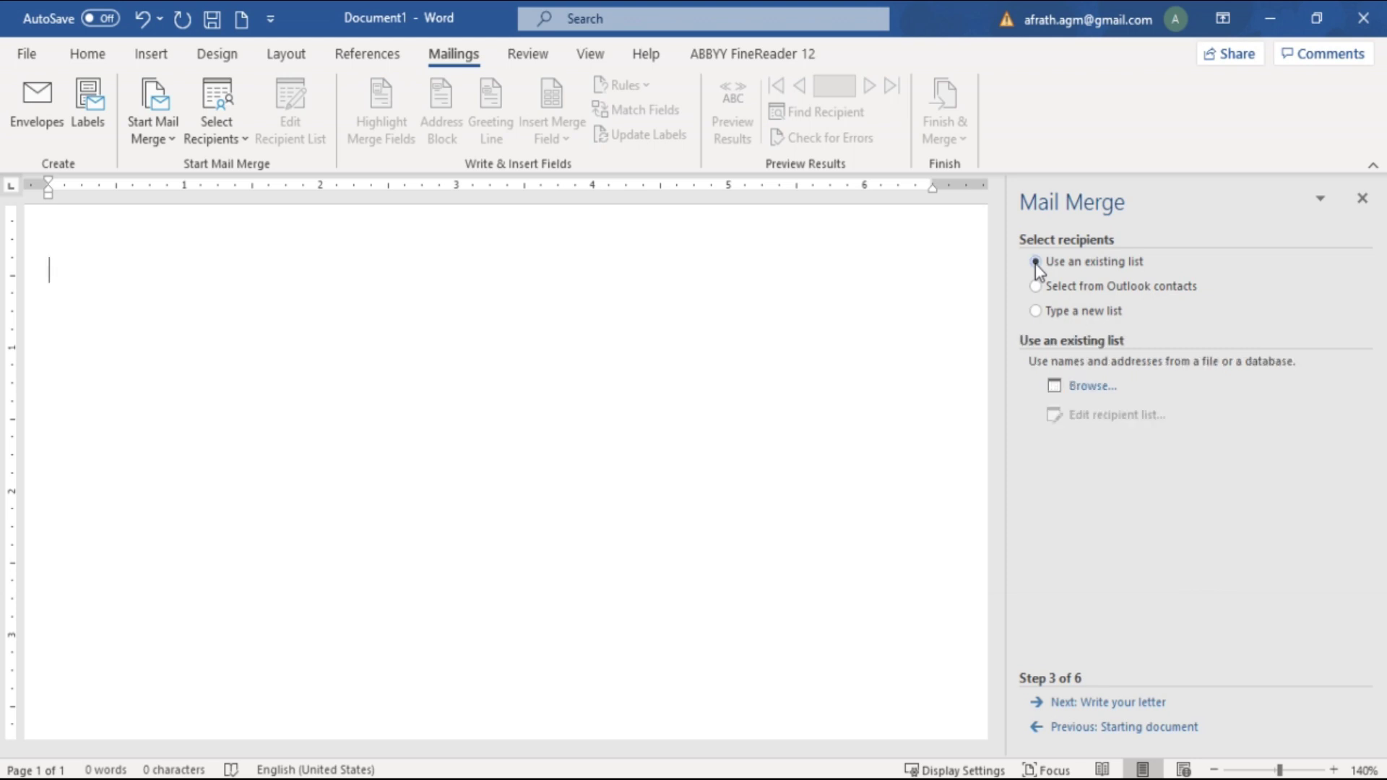
Load the Address$ table from Address.xlsx on the Desktop as the recipient source
left_click(1091, 388)
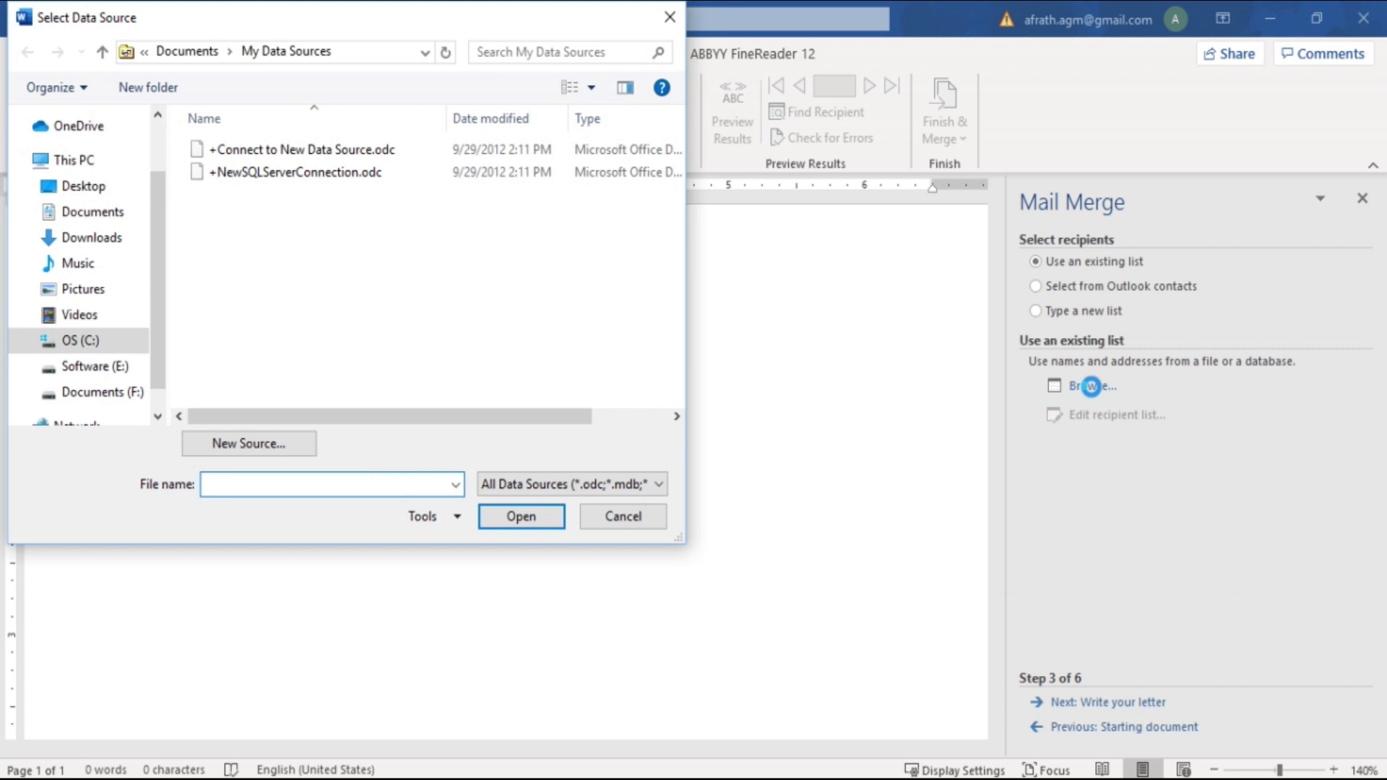
left_click(114, 189)
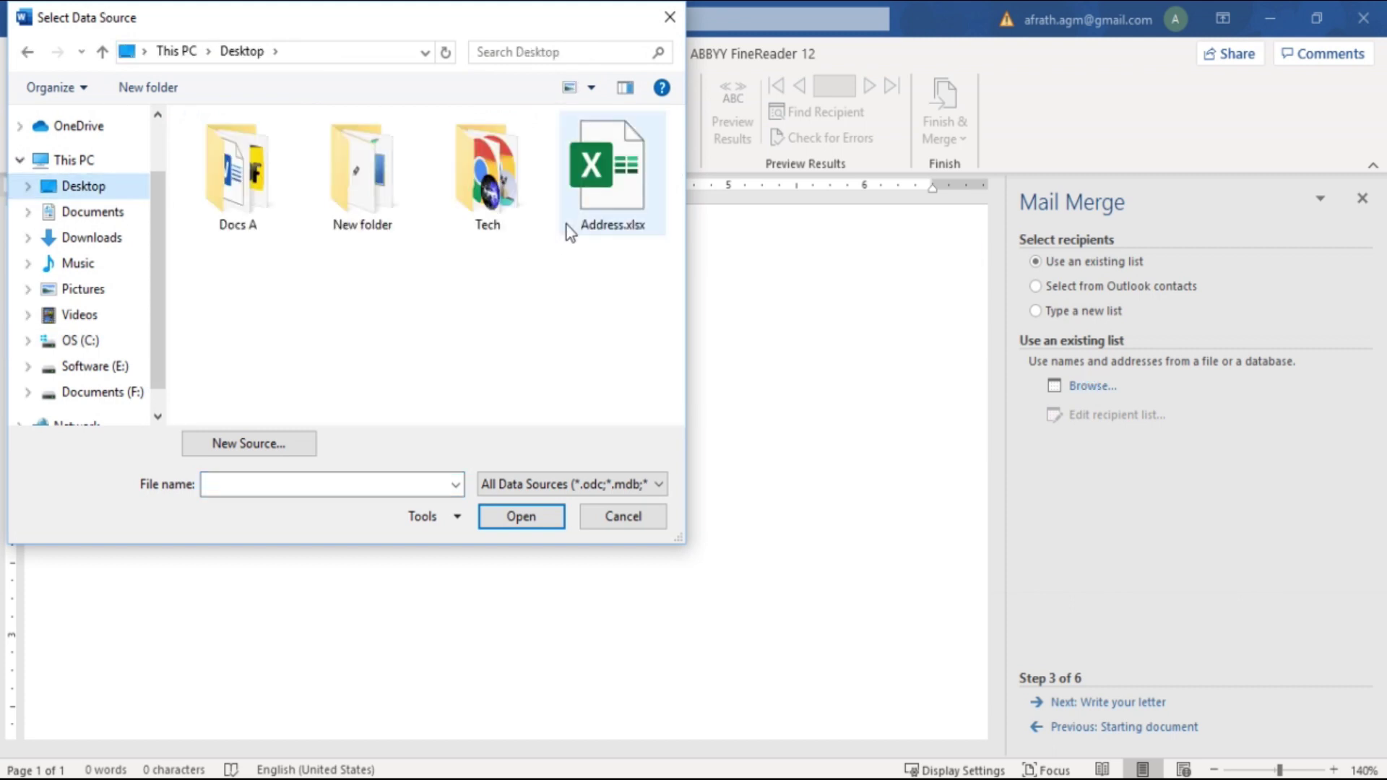
left_click(599, 202)
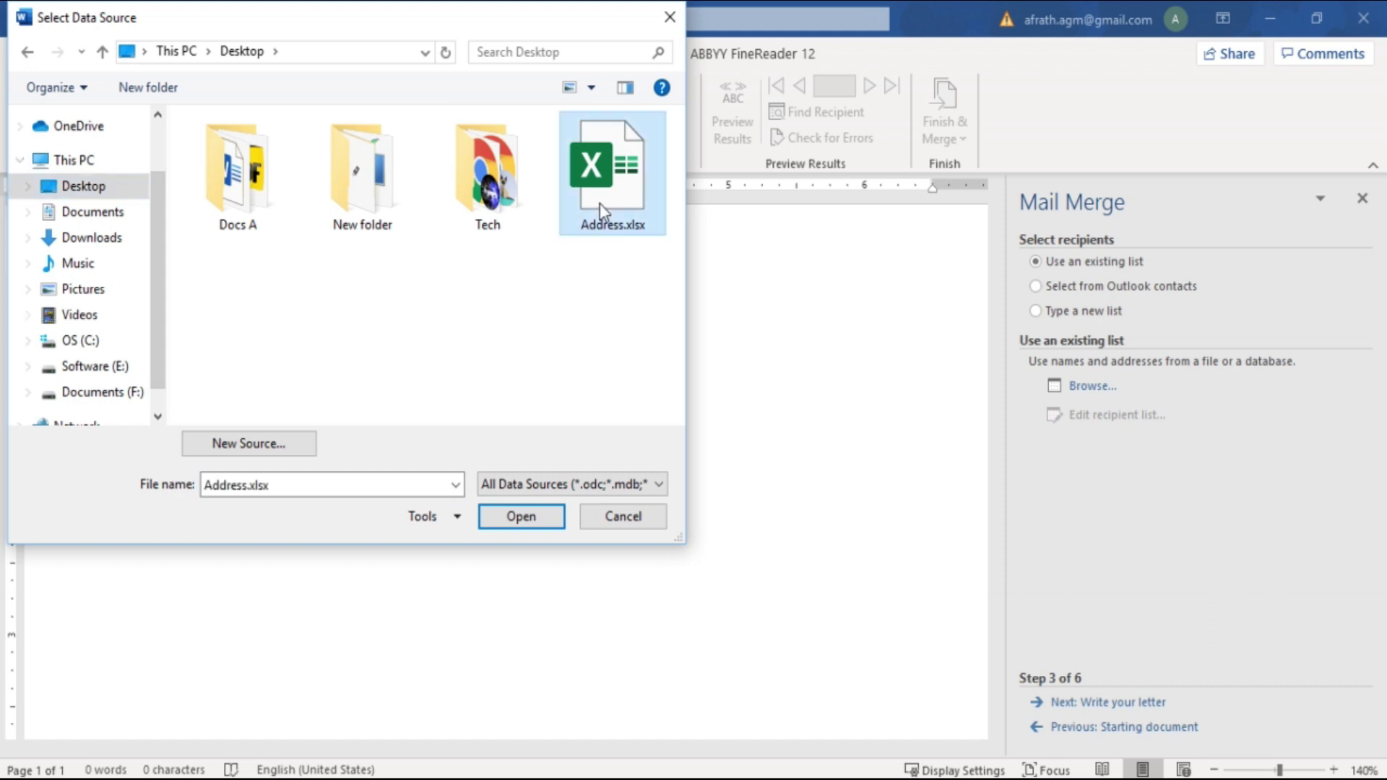
double_click(599, 202)
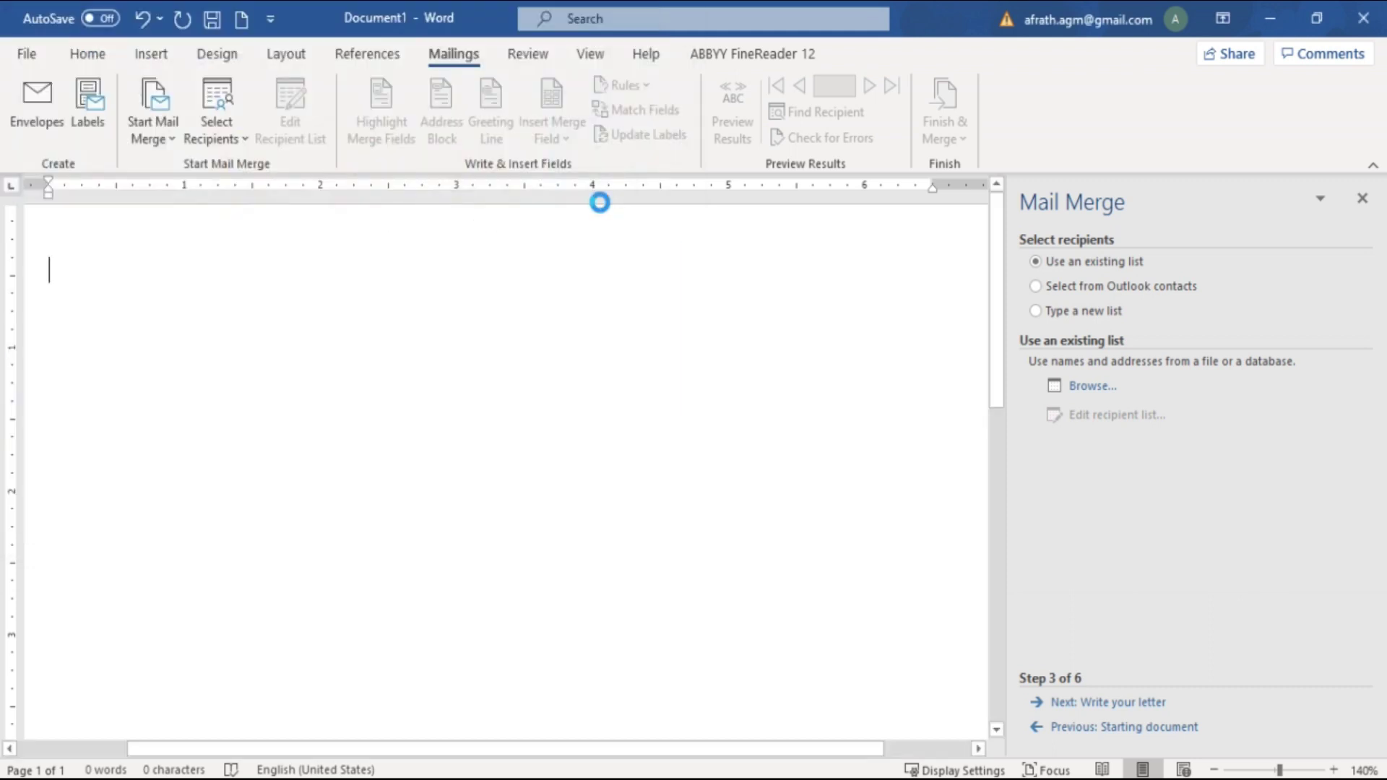
mouse_move(704, 270)
left_mouse_down()
mouse_move(699, 232)
mouse_move(697, 264)
left_mouse_up()
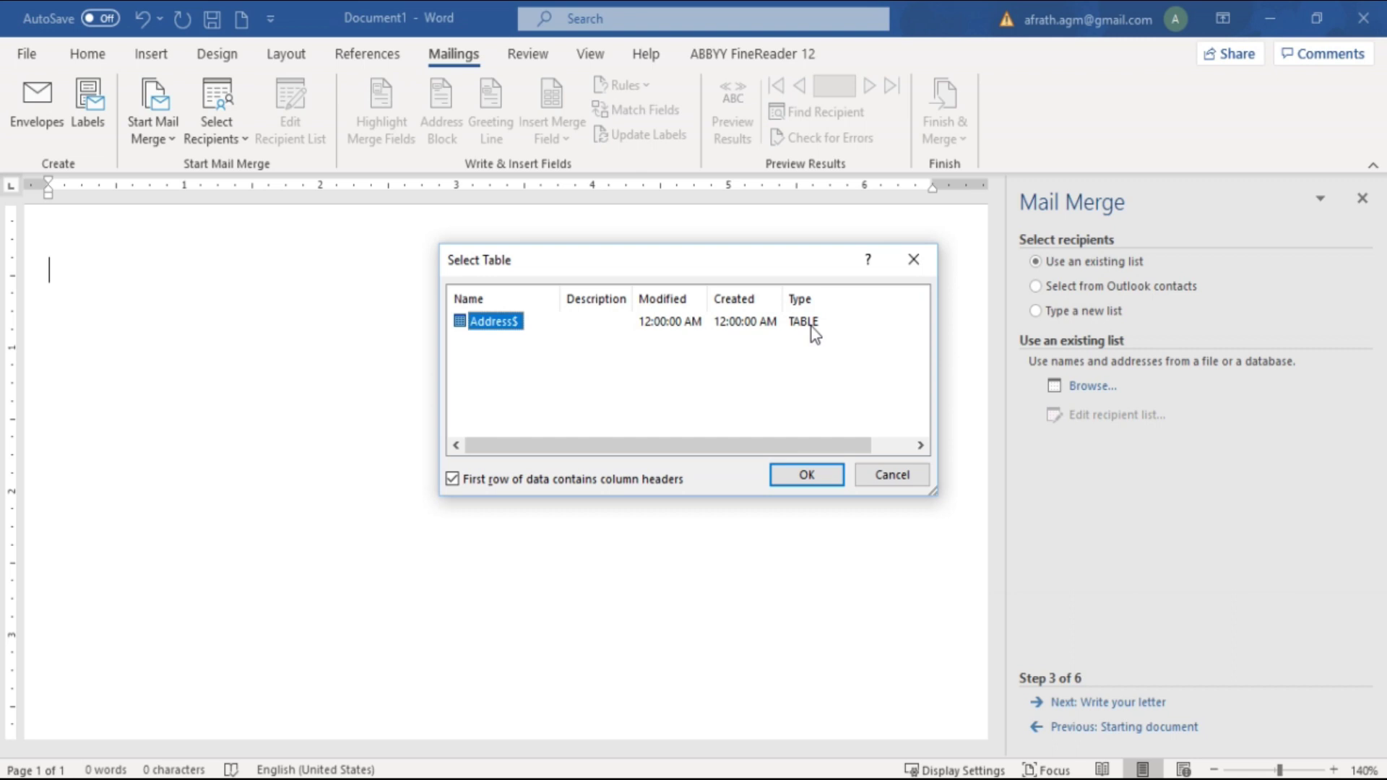
left_click(812, 471)
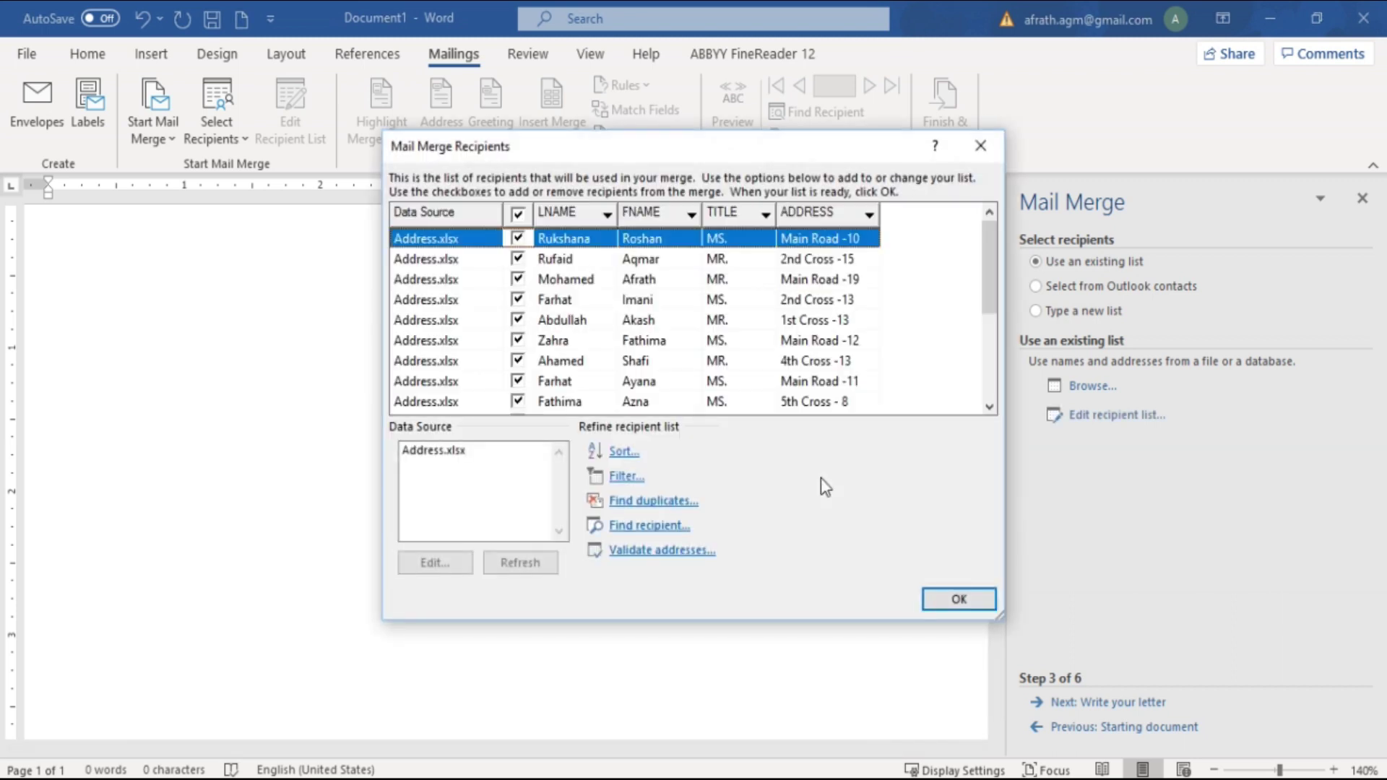
Check the Sort options without changes, then accept the Address$ recipient list
left_click_drag(715, 148, 725, 228)
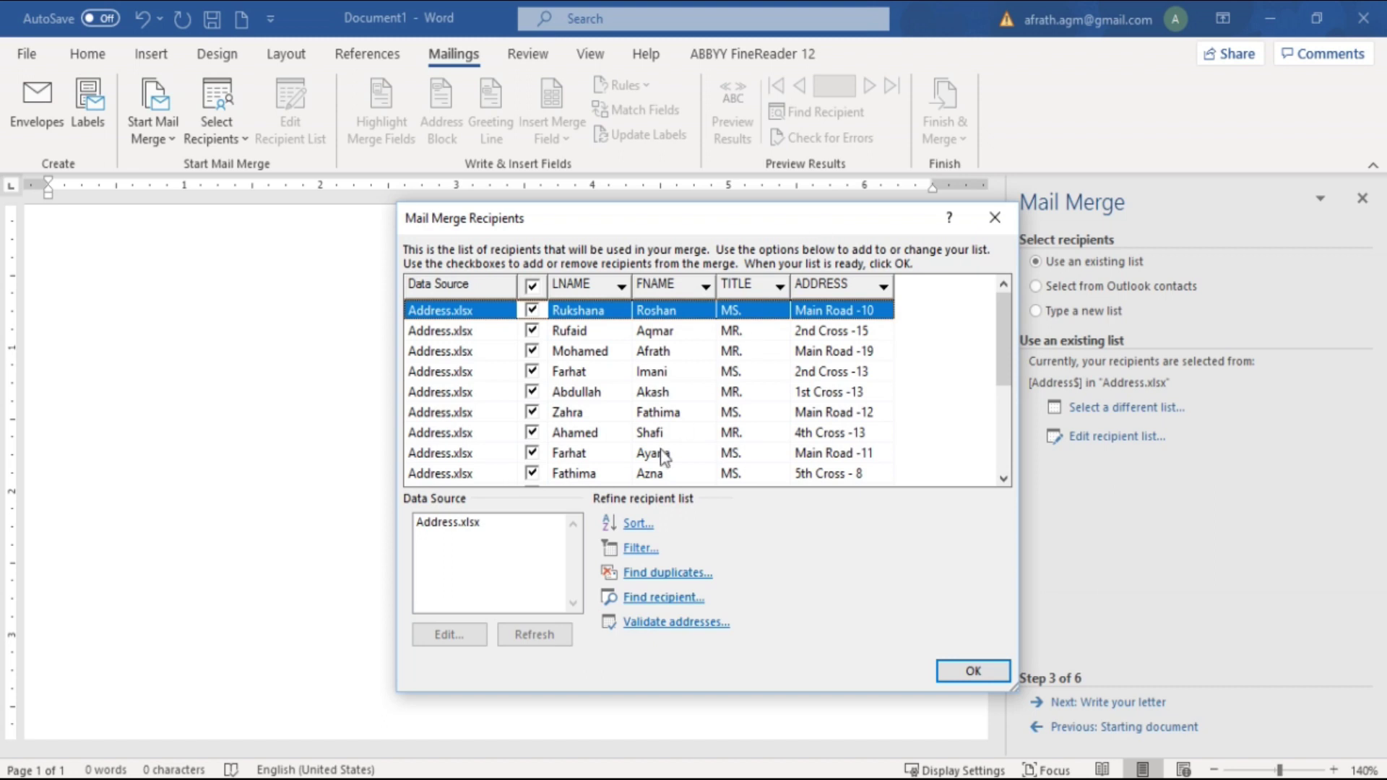
left_click(641, 533)
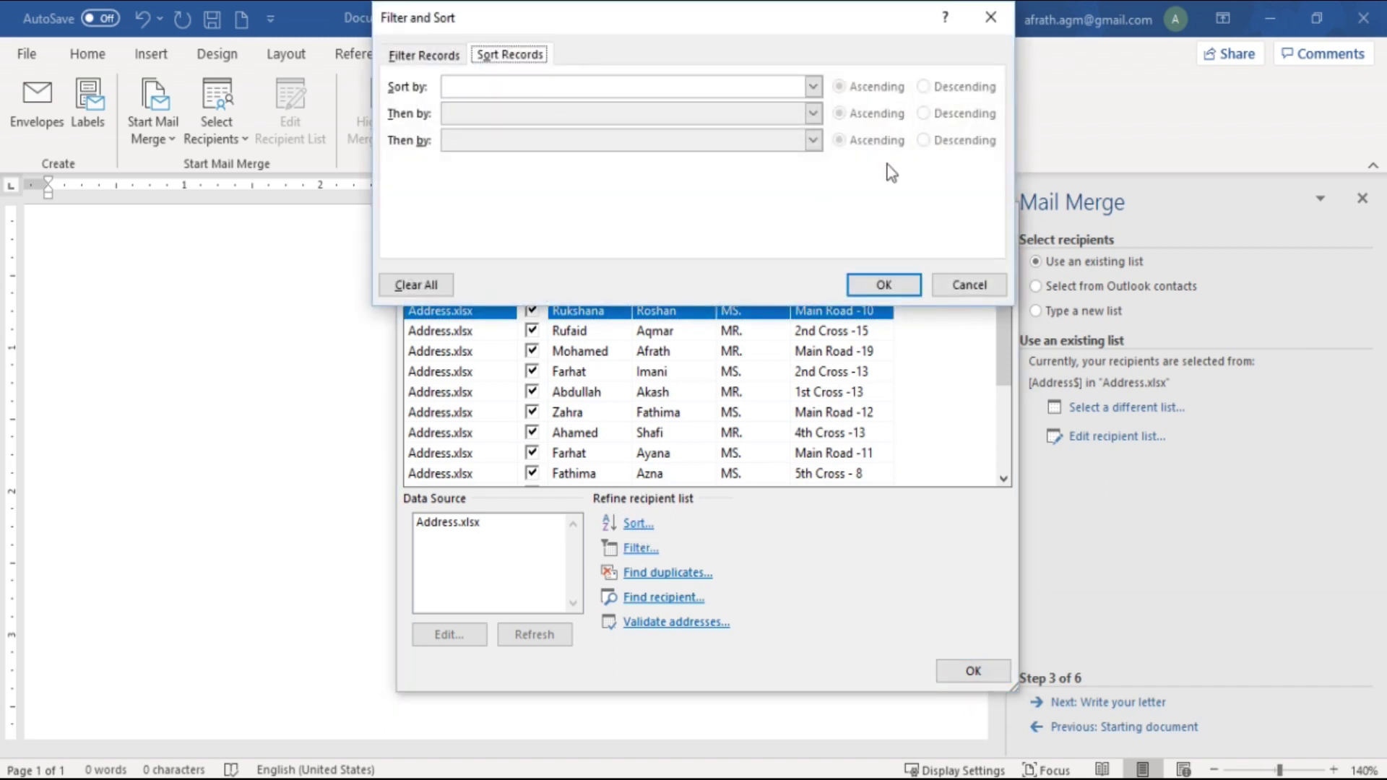
left_click(885, 286)
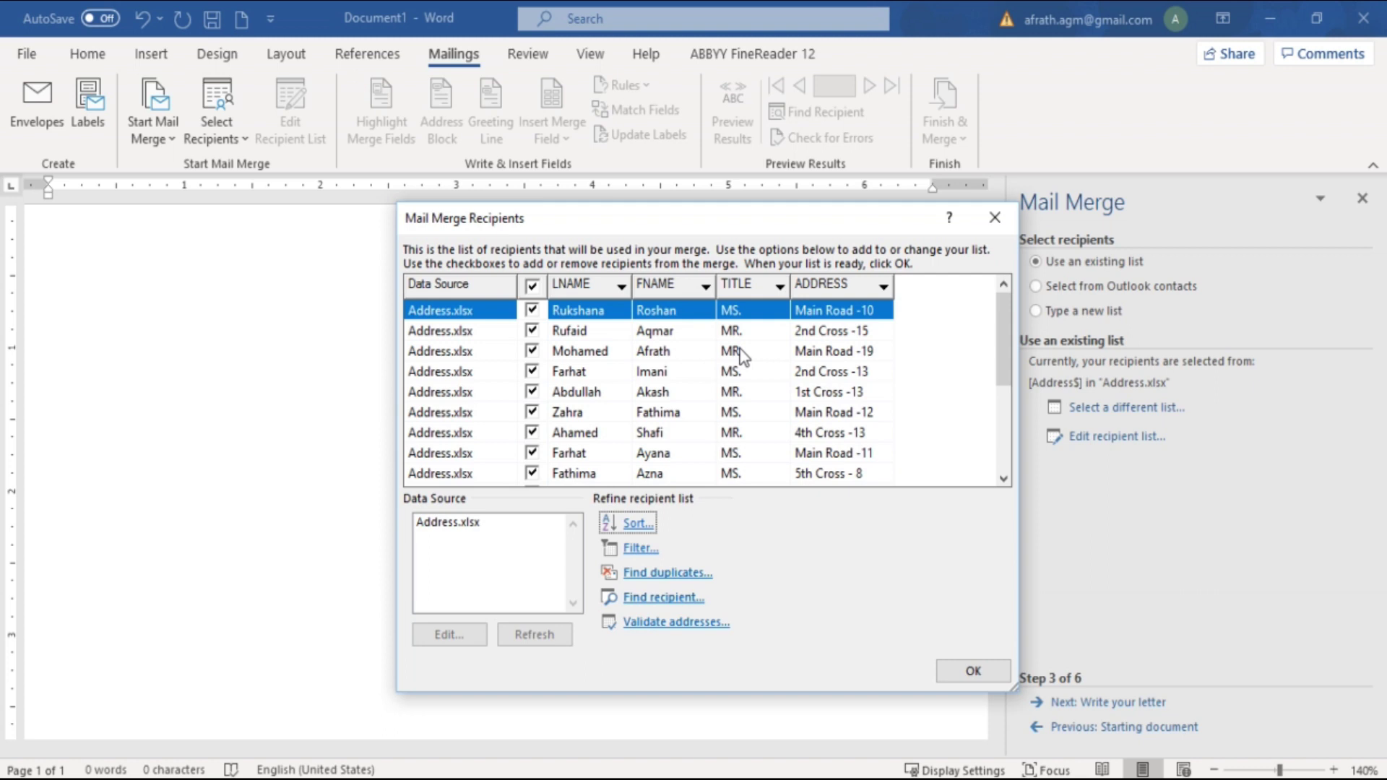
left_click(973, 672)
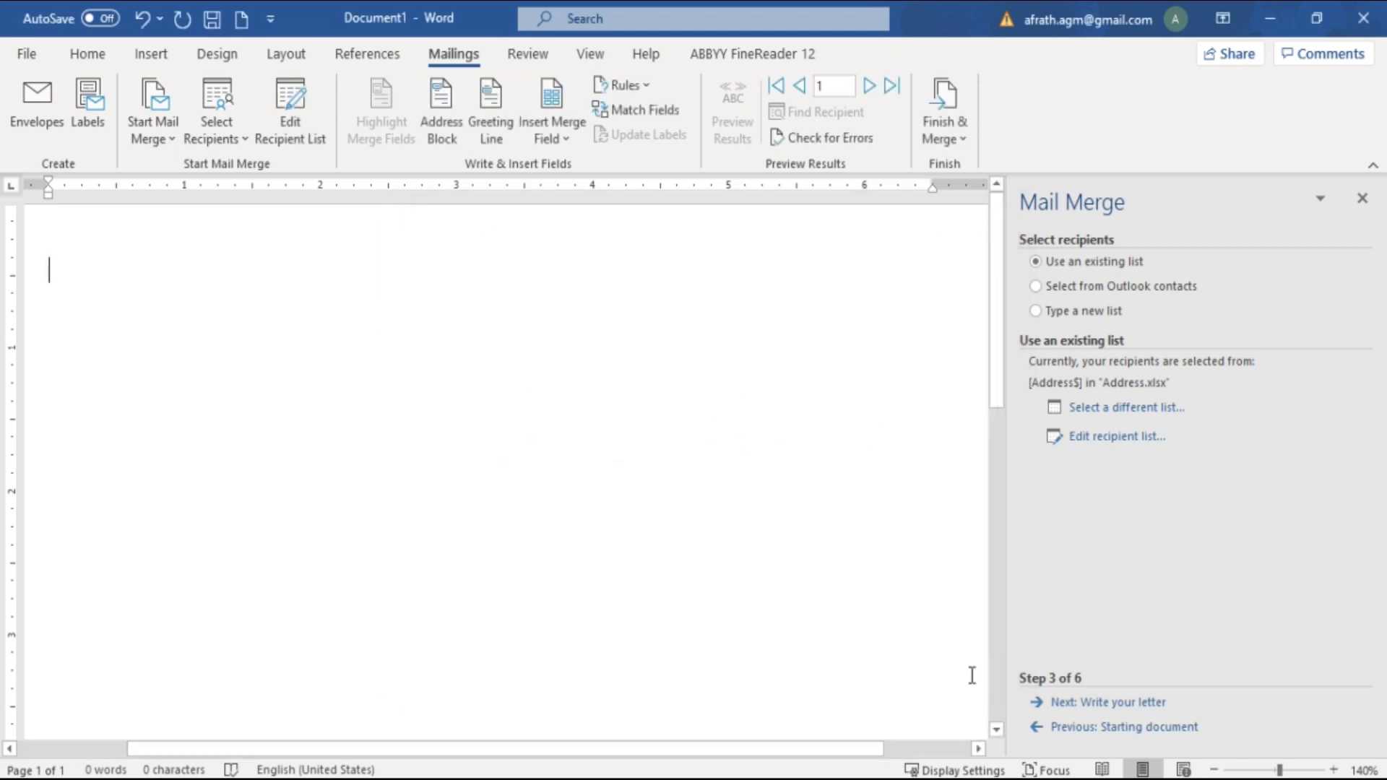
Advance to Write your letter and fill the page with sample text using =rand(5)
left_click(1113, 710)
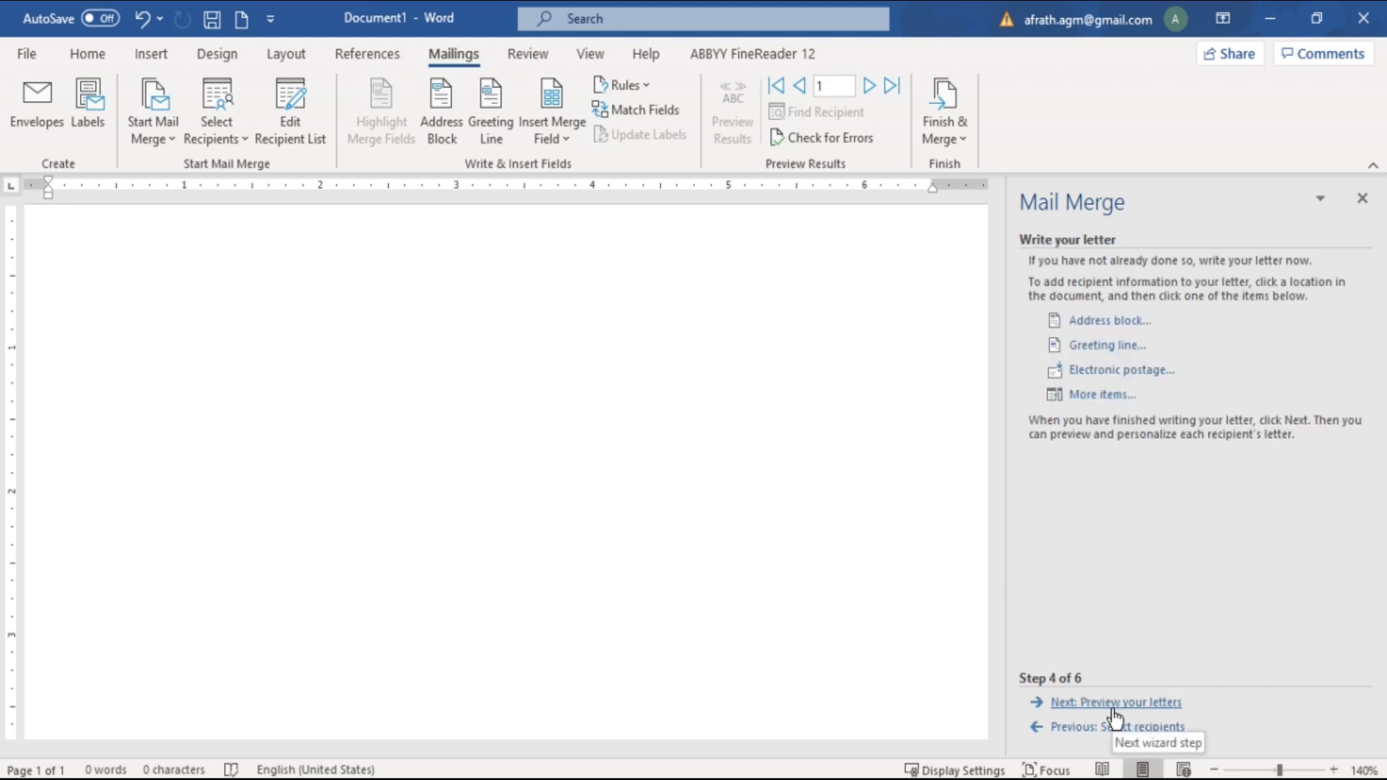
left_click(869, 535)
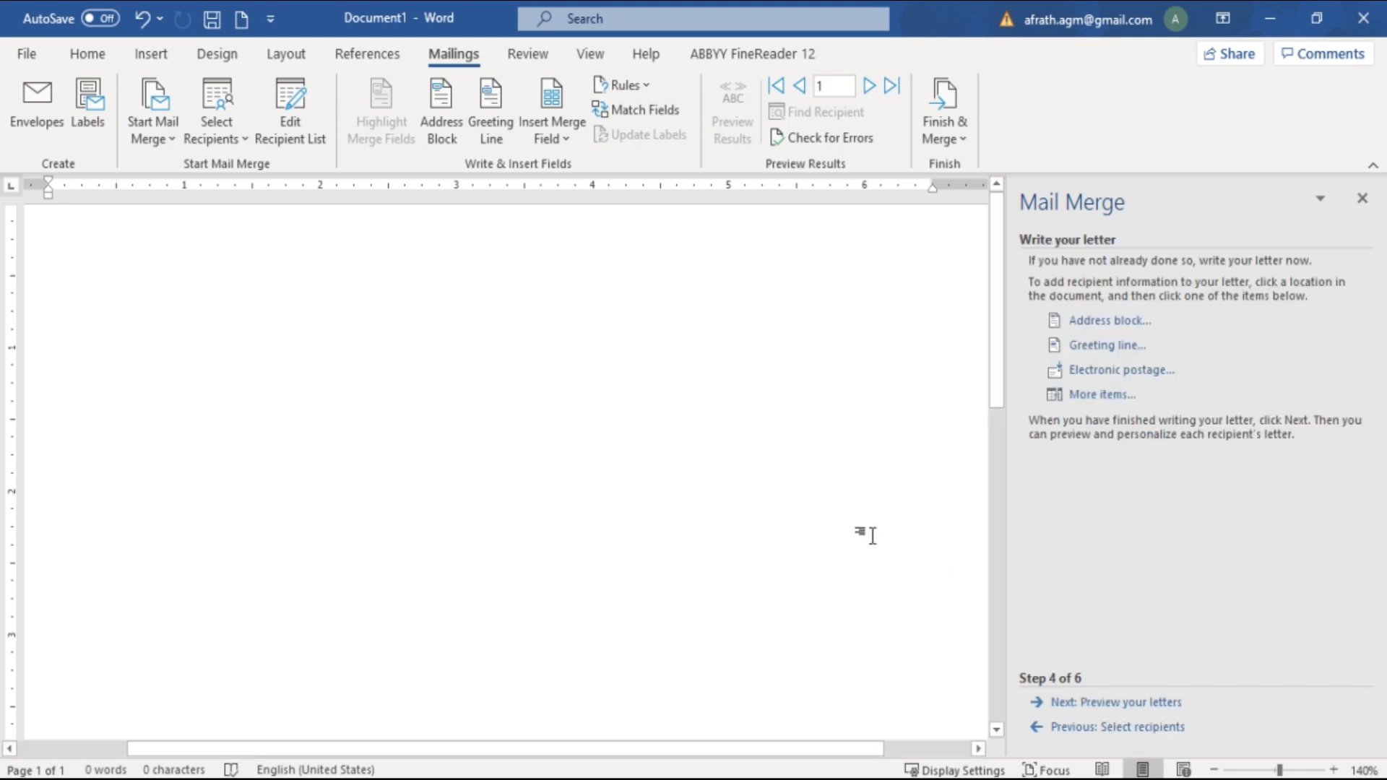
key("Return")
type("I")
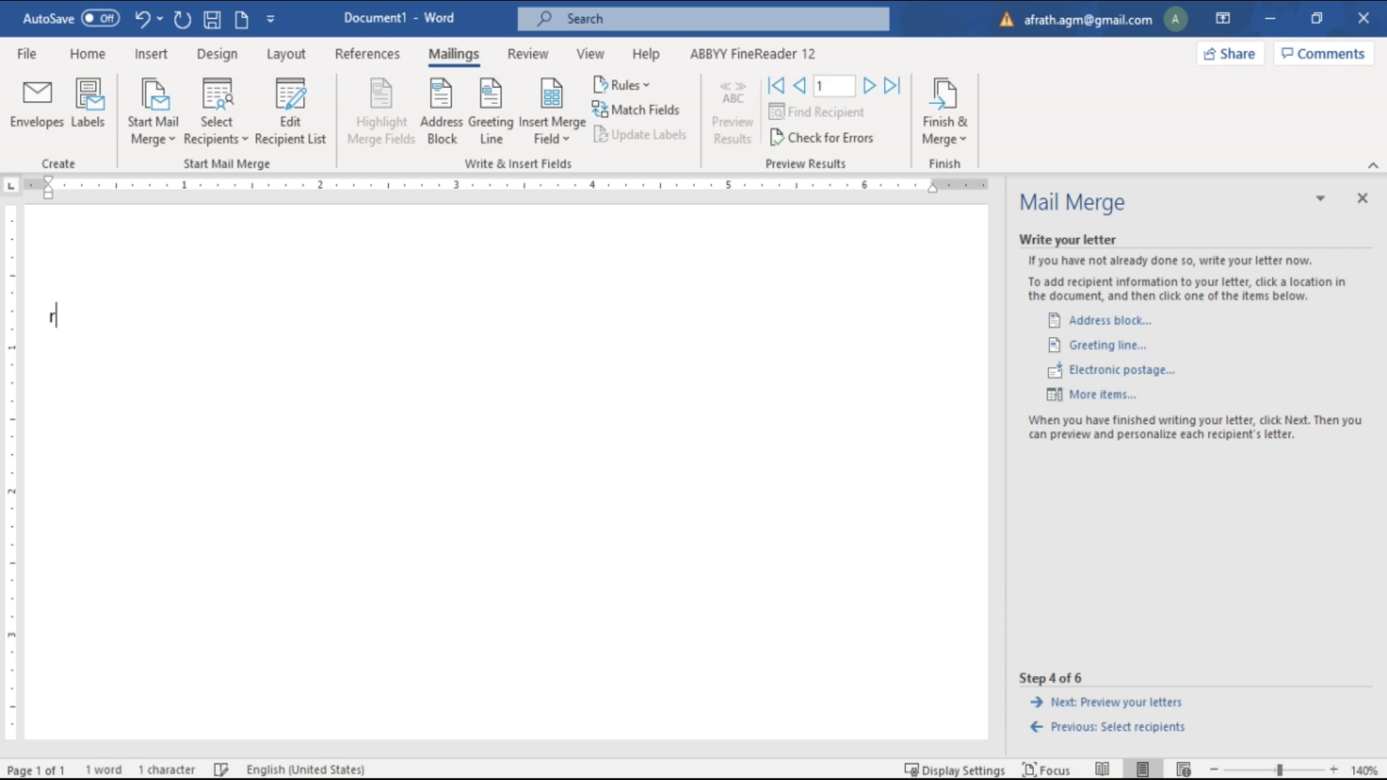
key("BackSpace")
type("=rand(5)")
key("Return")
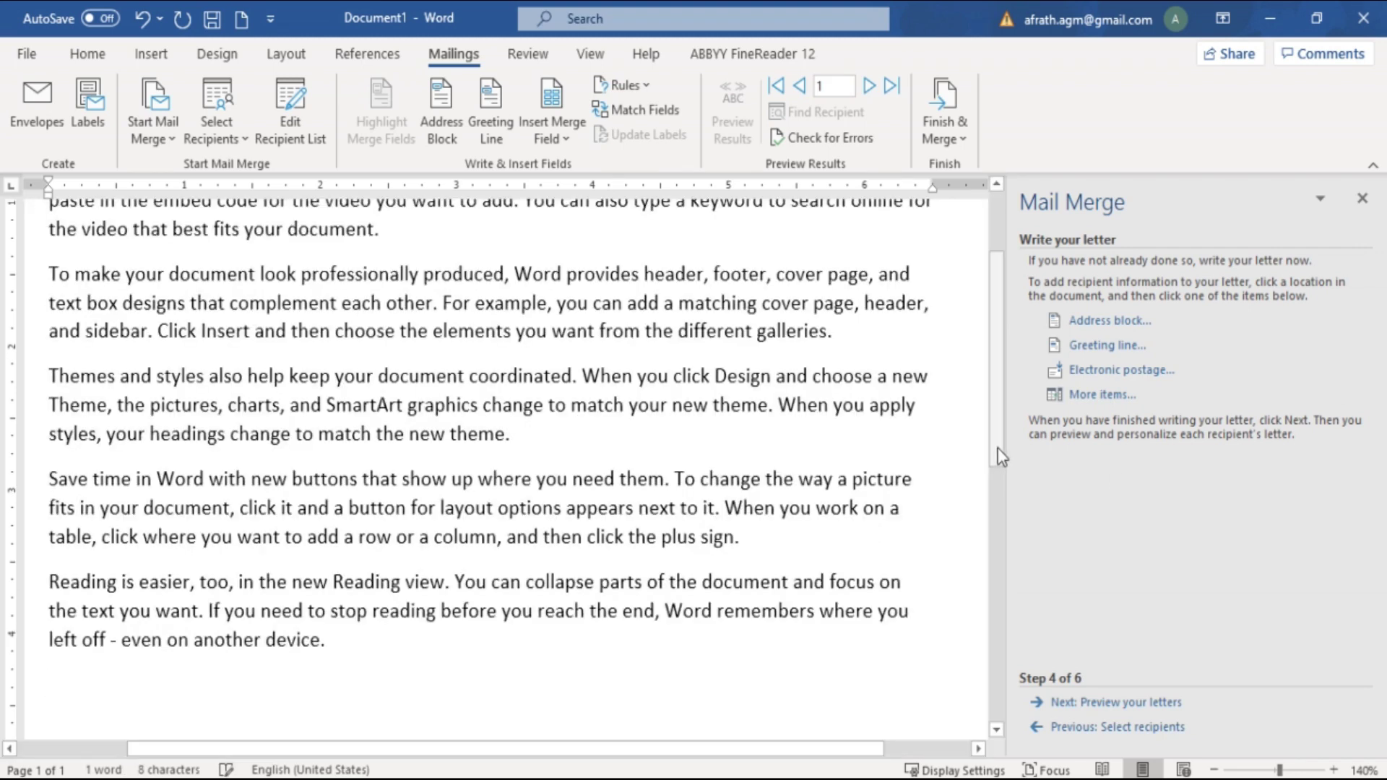
Add two empty lines above the sample paragraphs at the top of the page
scroll(44, 342, "up", 2)
key("Return")
key("Return")
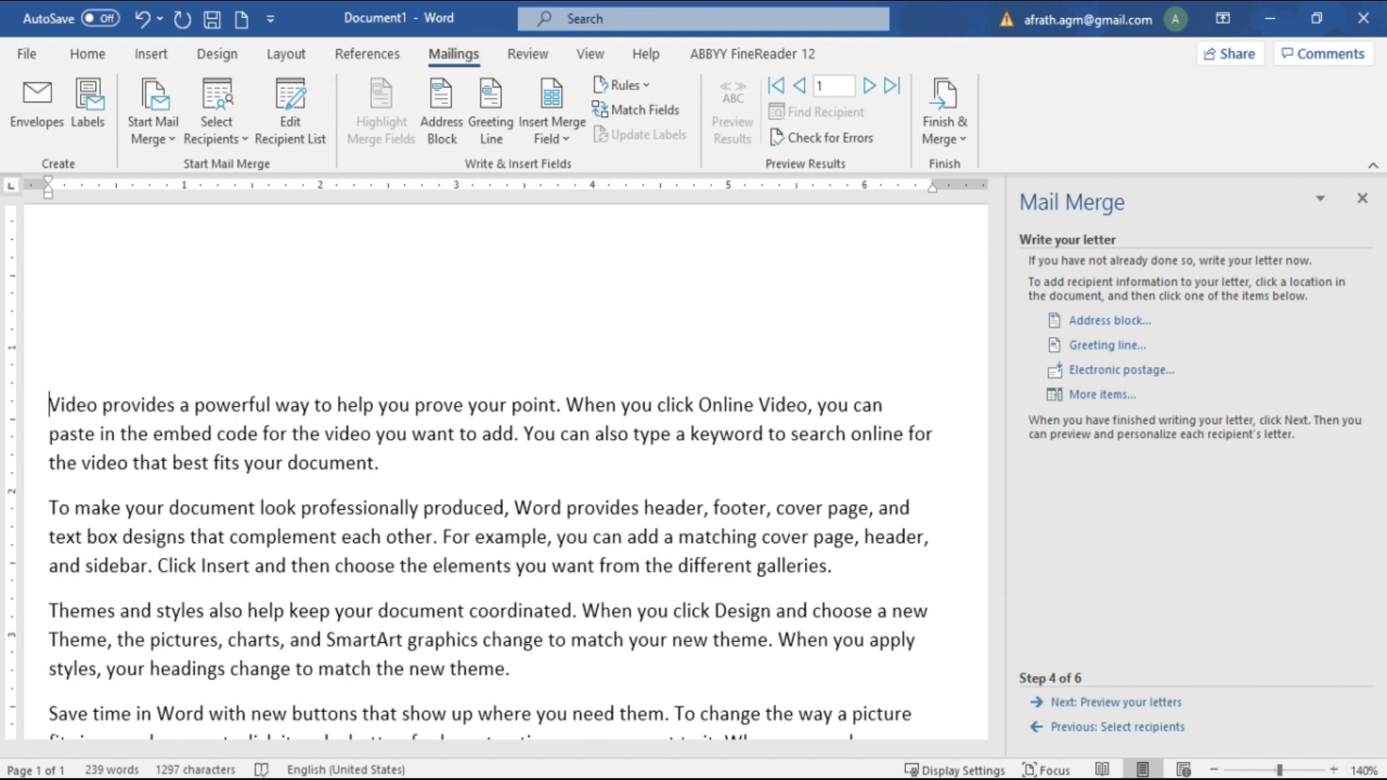
left_click(54, 273)
left_click(54, 265)
left_click(55, 302)
Insert the TITLE, FNAME and LNAME merge fields on the letter's first line
left_click(52, 266)
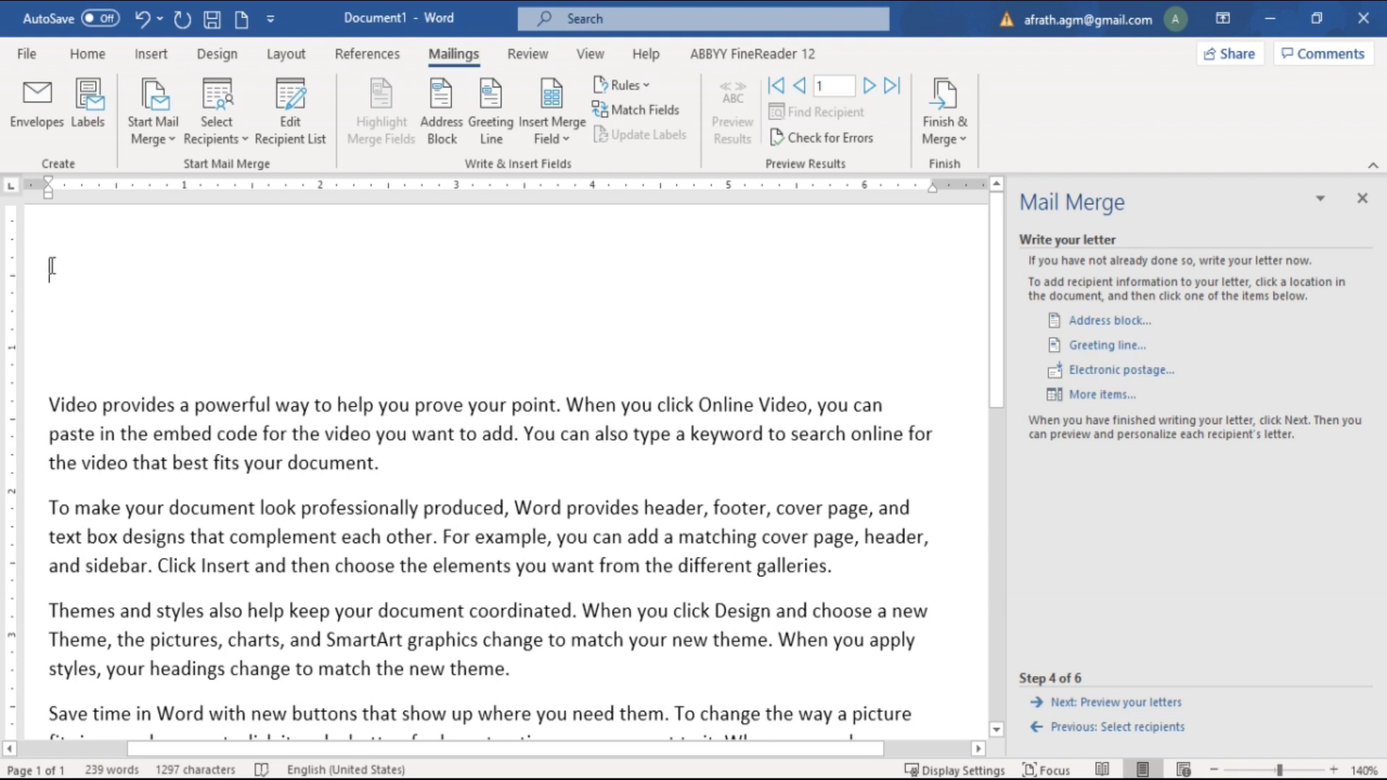
left_click(1088, 396)
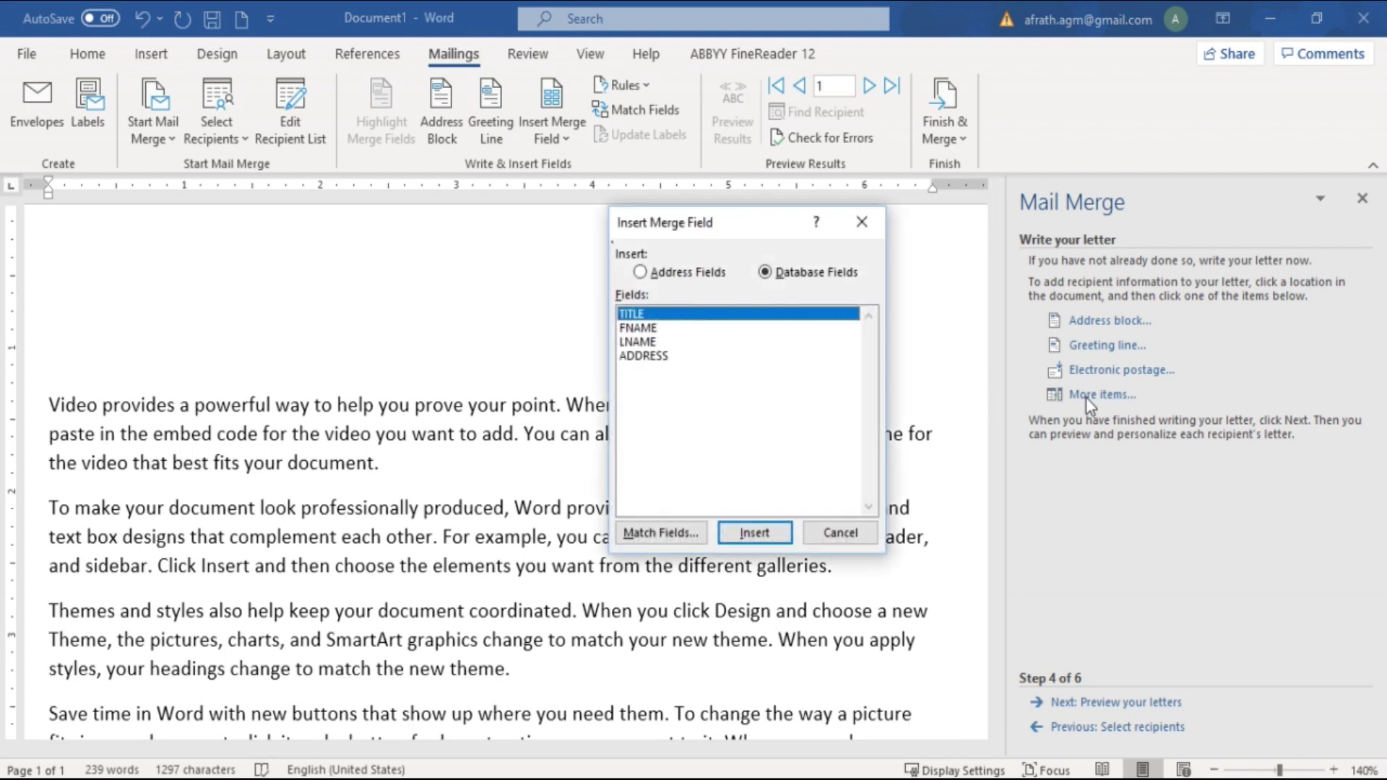
left_click_drag(747, 233, 856, 245)
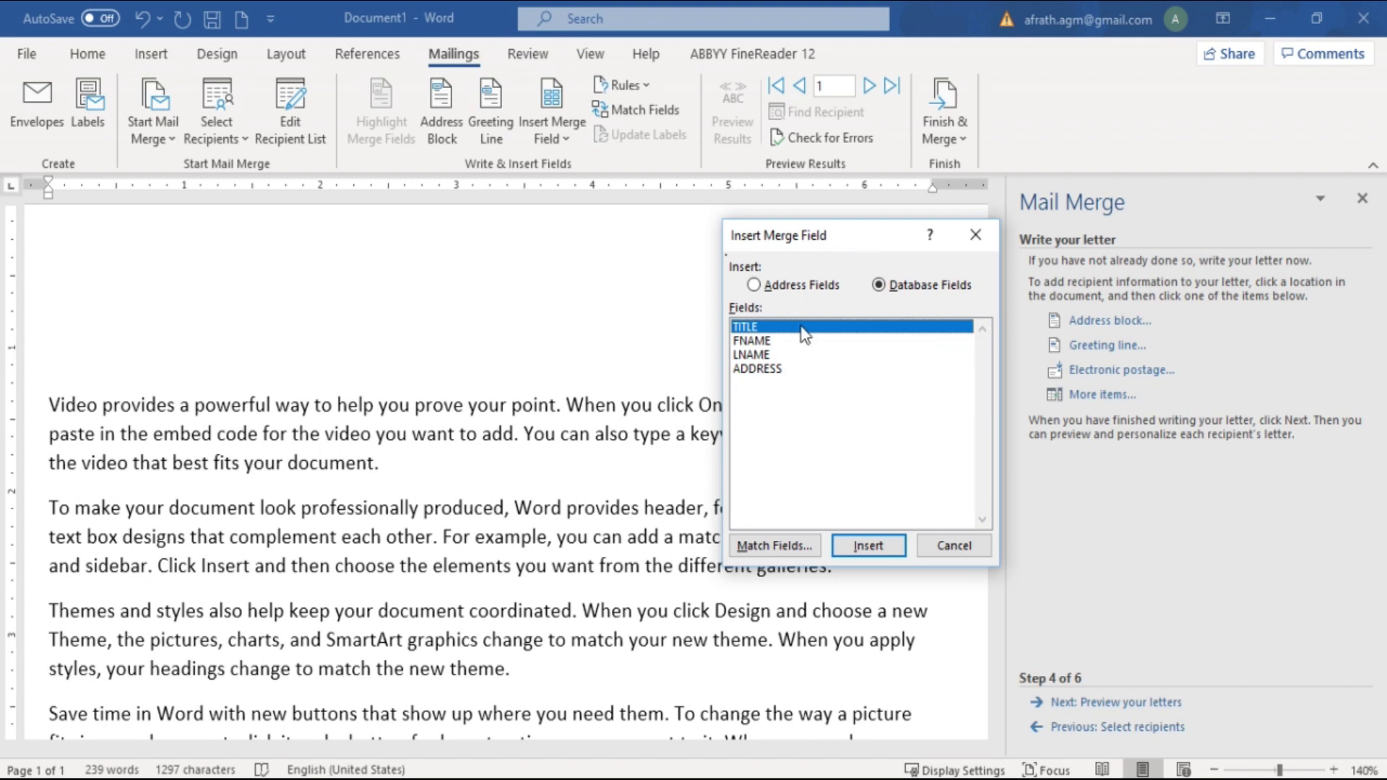
double_click(867, 547)
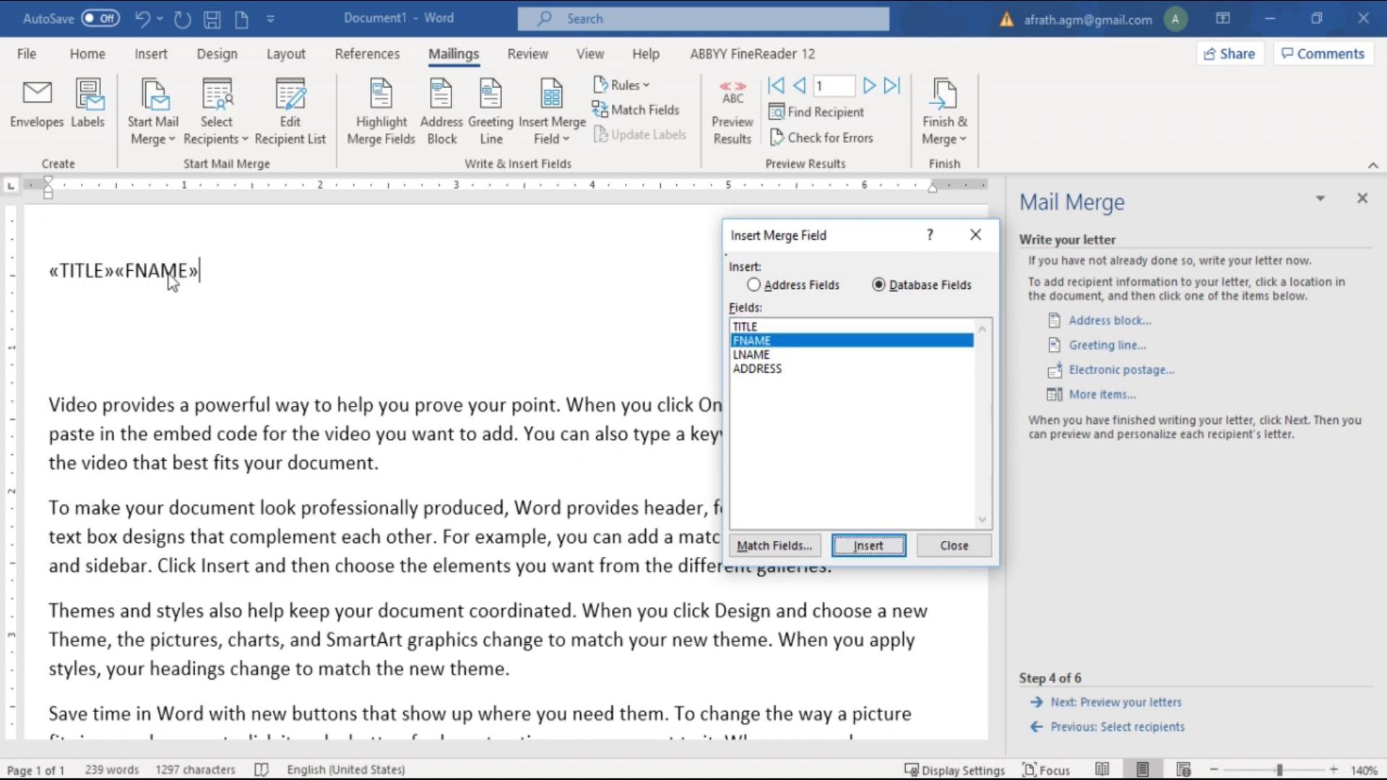
left_click(748, 355)
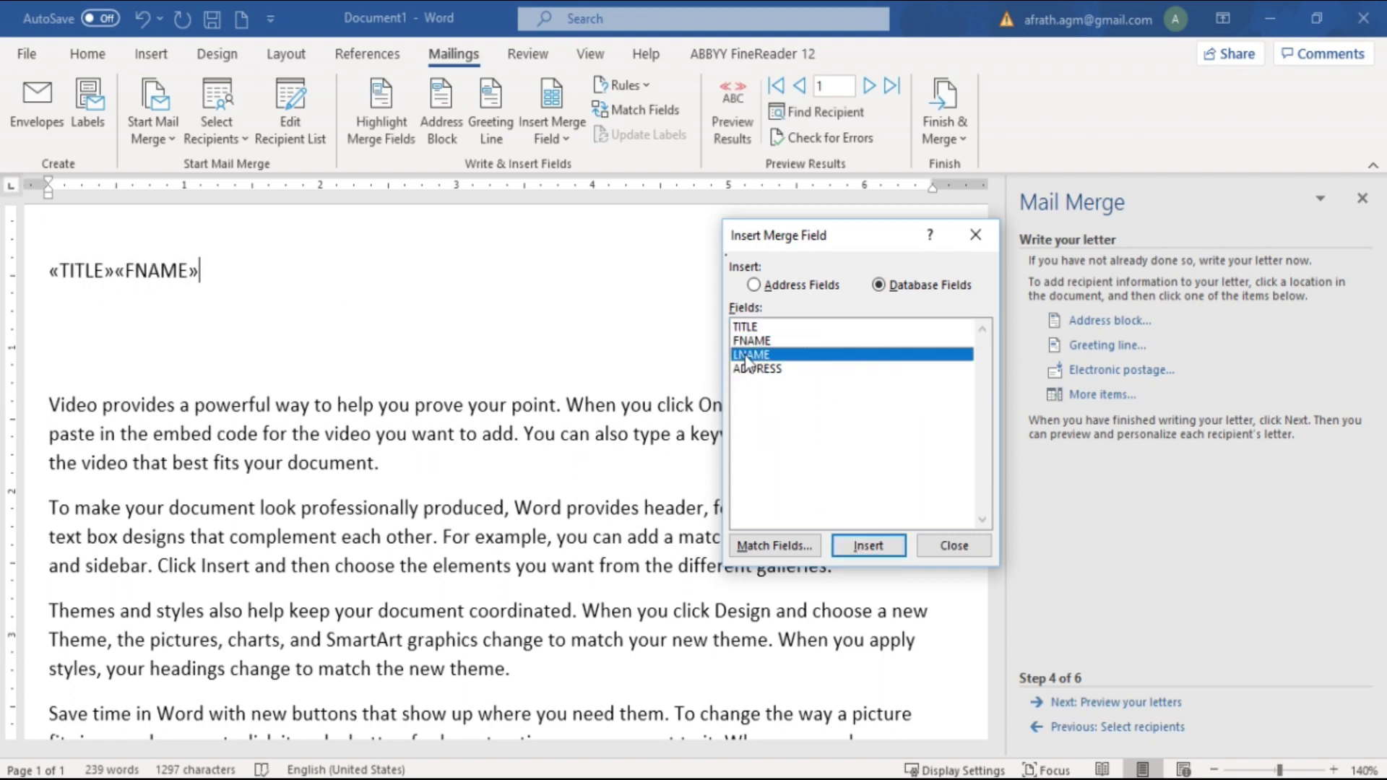
left_click(857, 549)
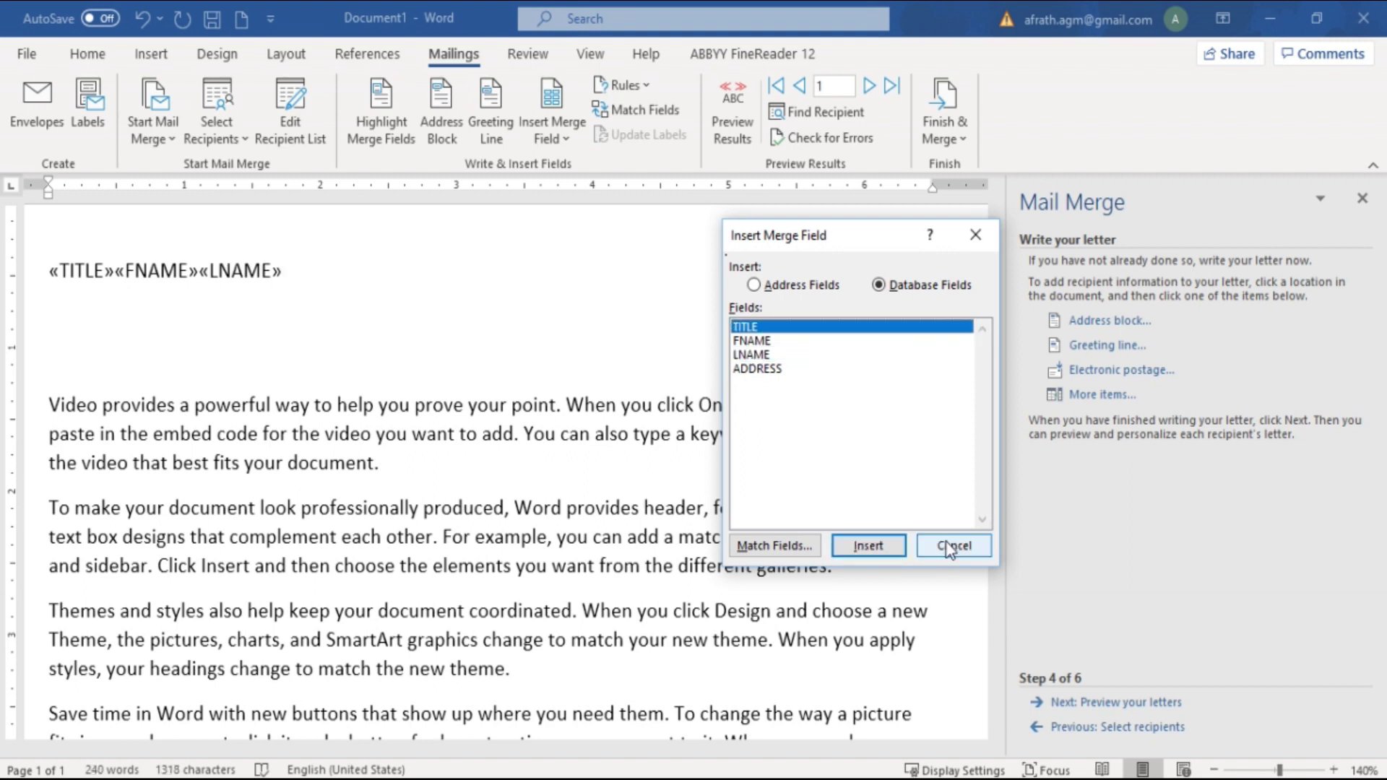
left_click(951, 547)
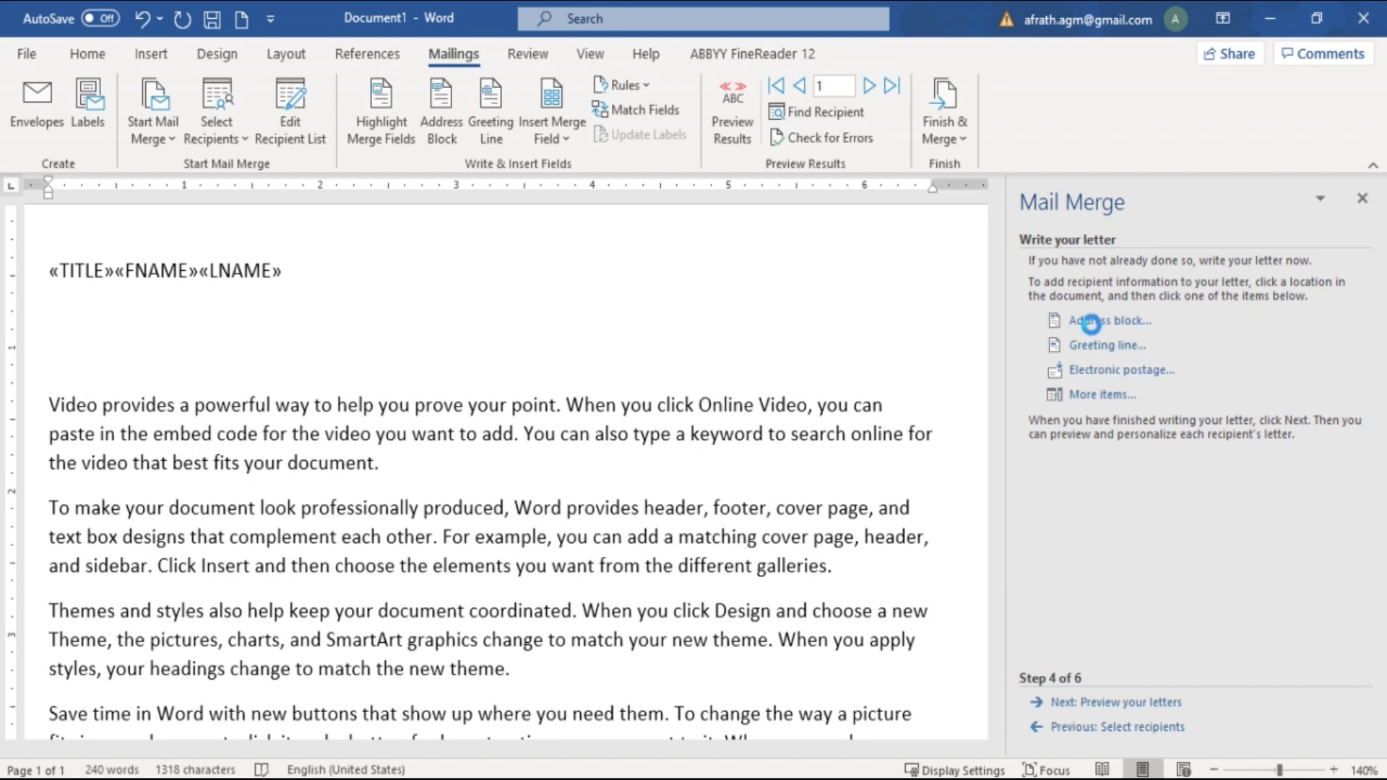
Open the Insert Address Block dialog and select the 'Josh Q. Randall Jr.' name format
left_click(1077, 320)
left_click_drag(770, 163, 695, 247)
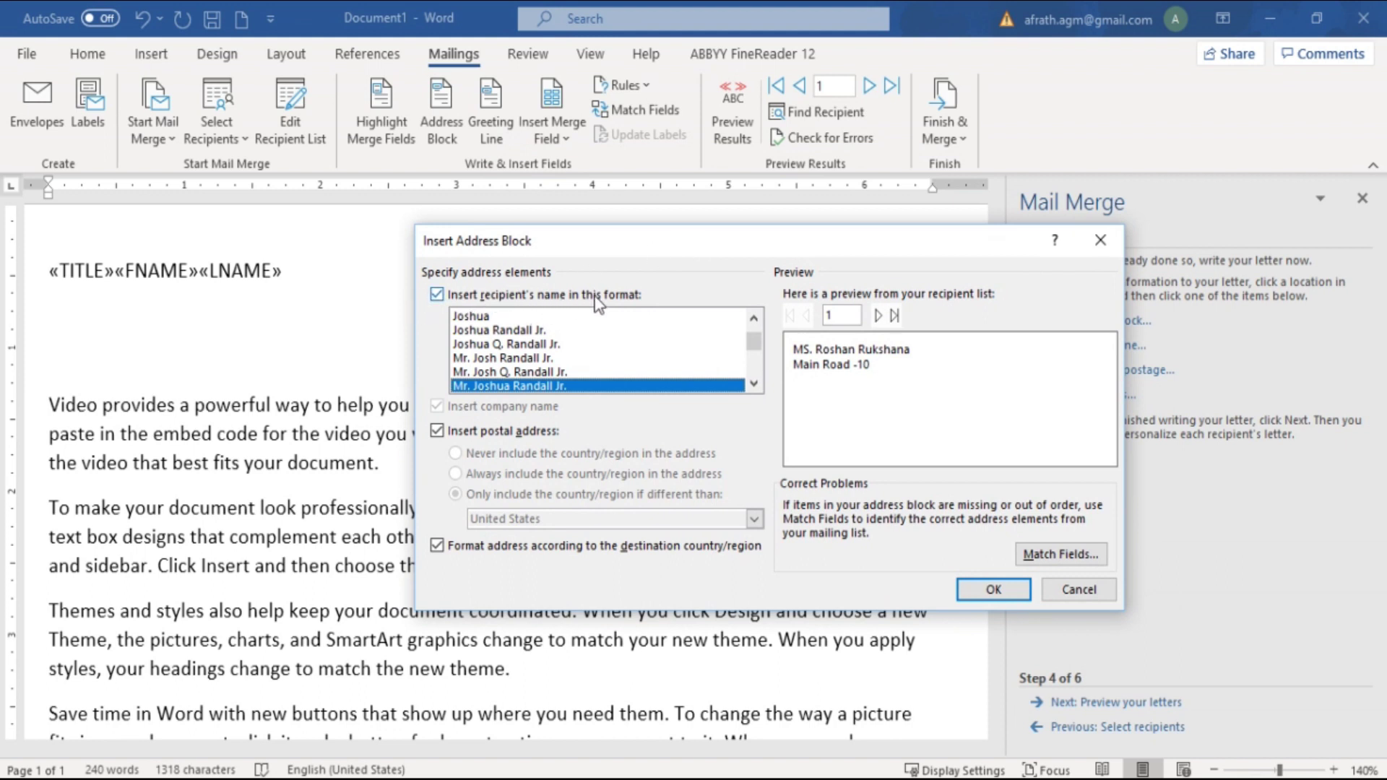
left_click(645, 316)
left_click(753, 318)
left_click(743, 344)
left_click_drag(756, 348, 753, 313)
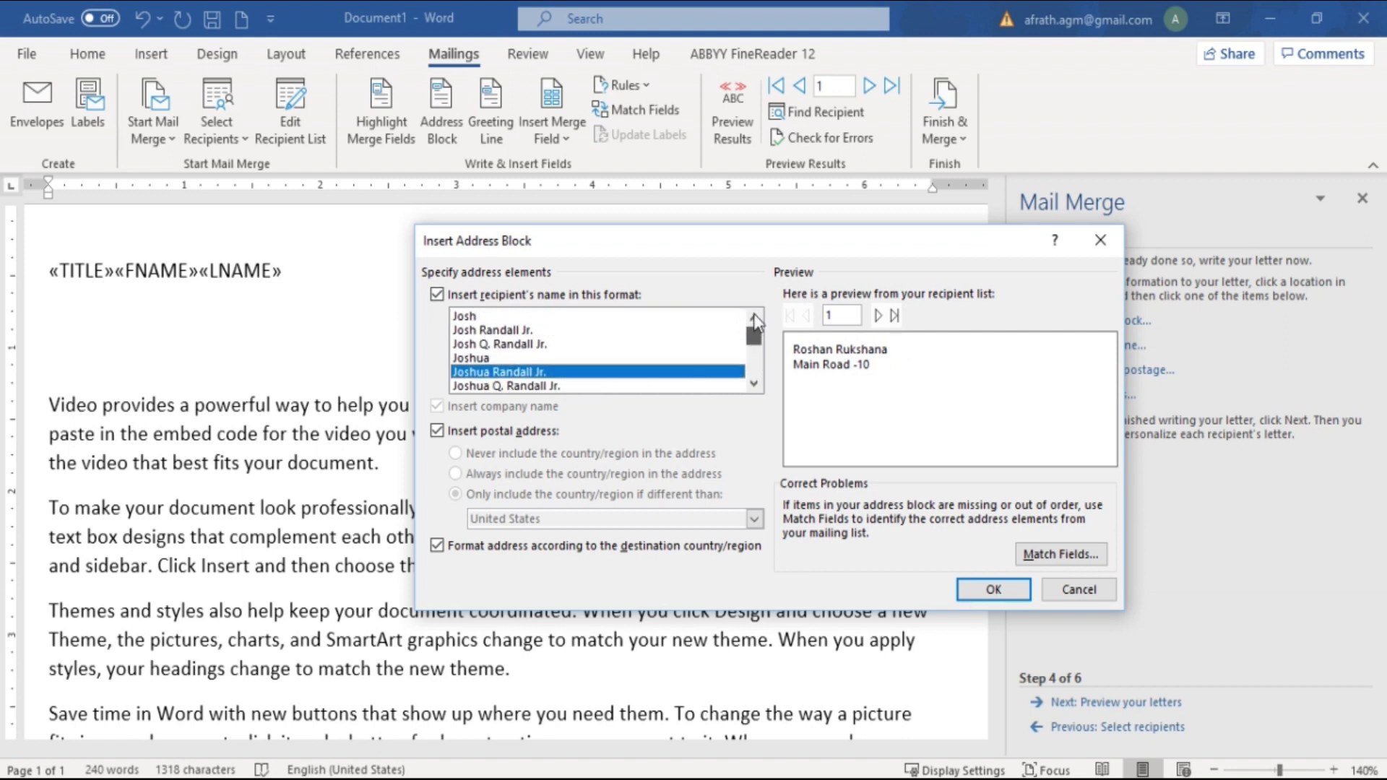
left_click(625, 344)
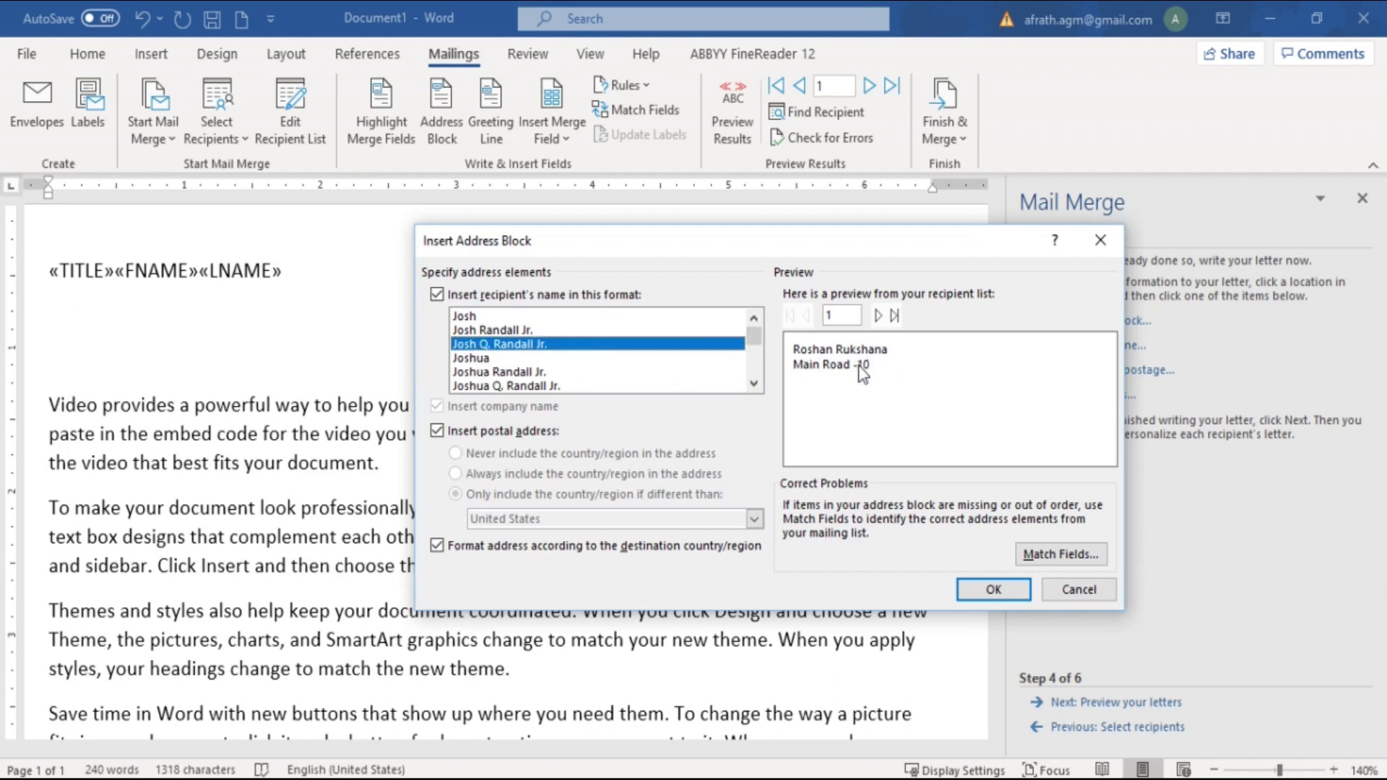
left_click_drag(874, 254, 659, 267)
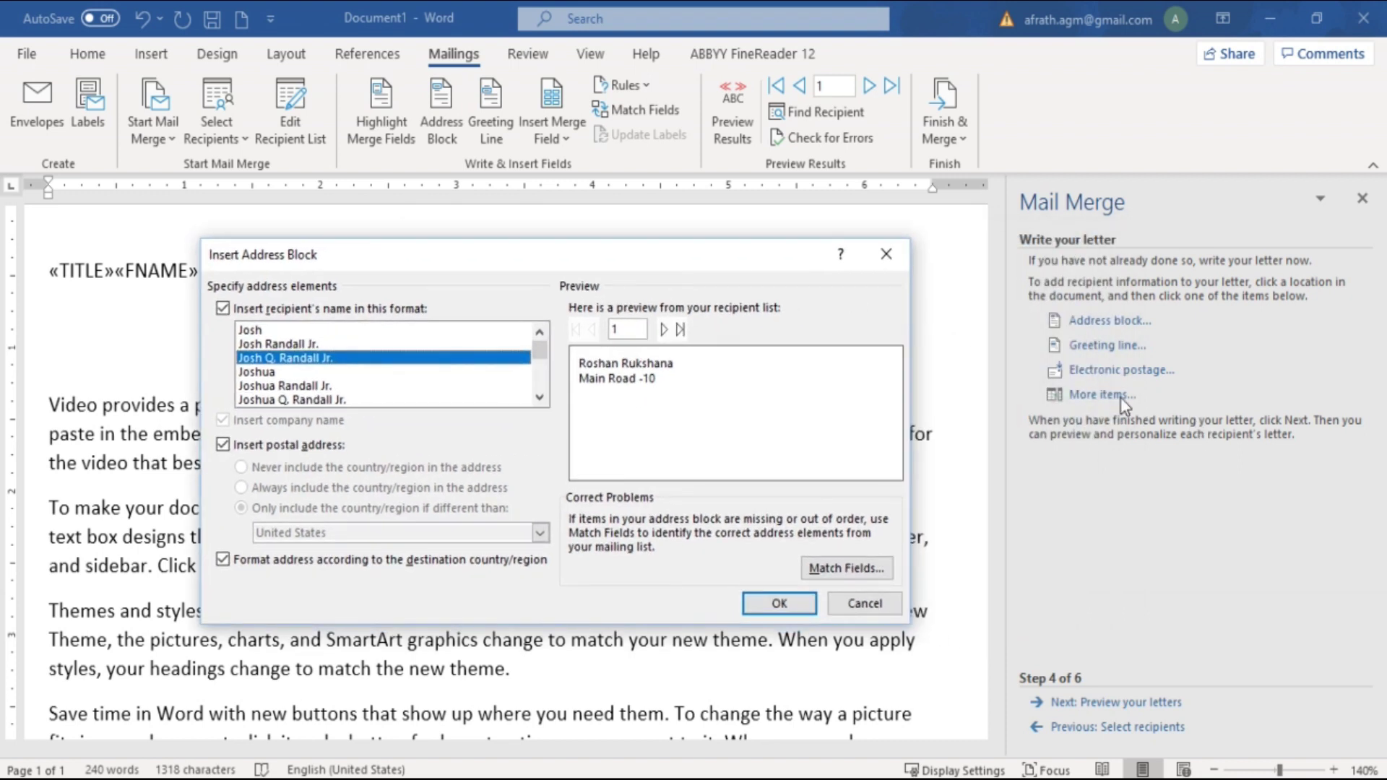
left_click_drag(796, 264, 998, 269)
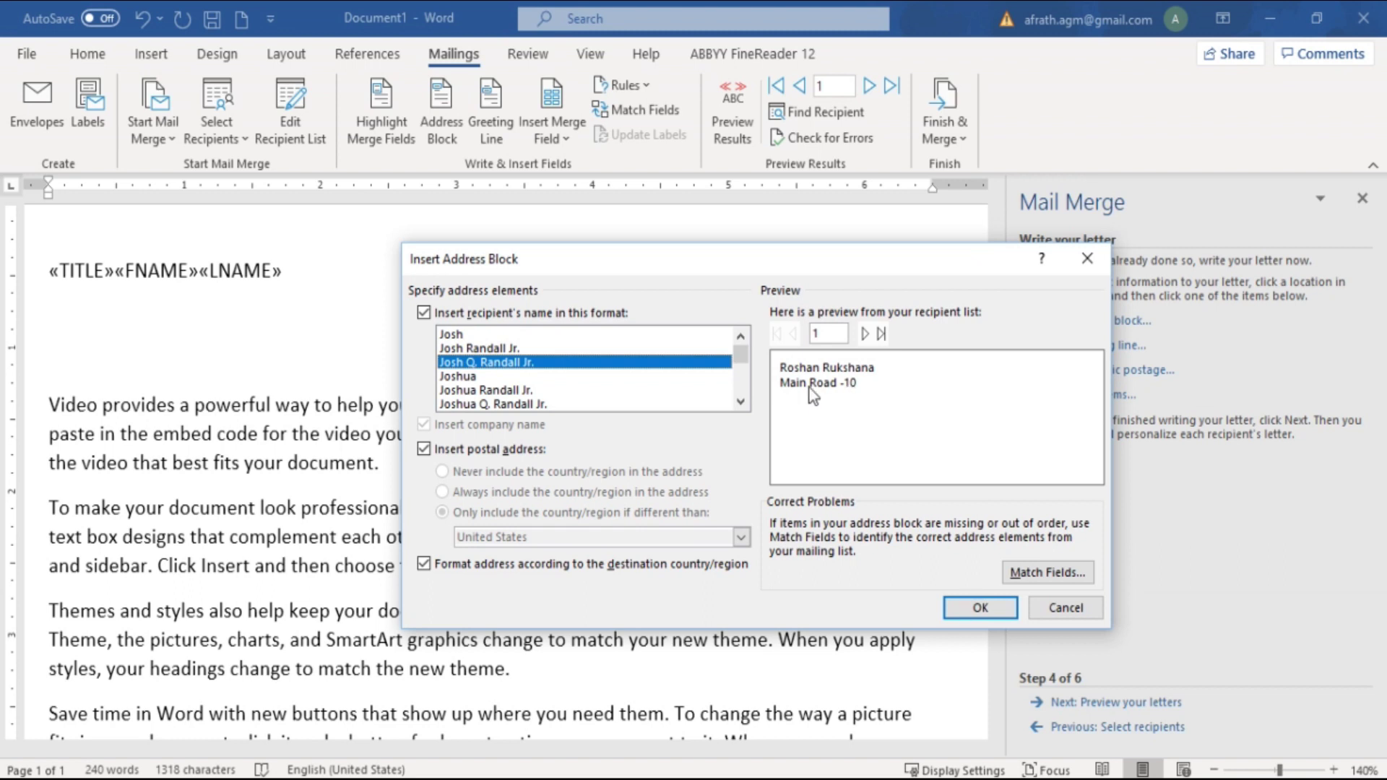
Insert an «AddressBlock» field without recipient names and place the cursor after it
left_click(424, 313)
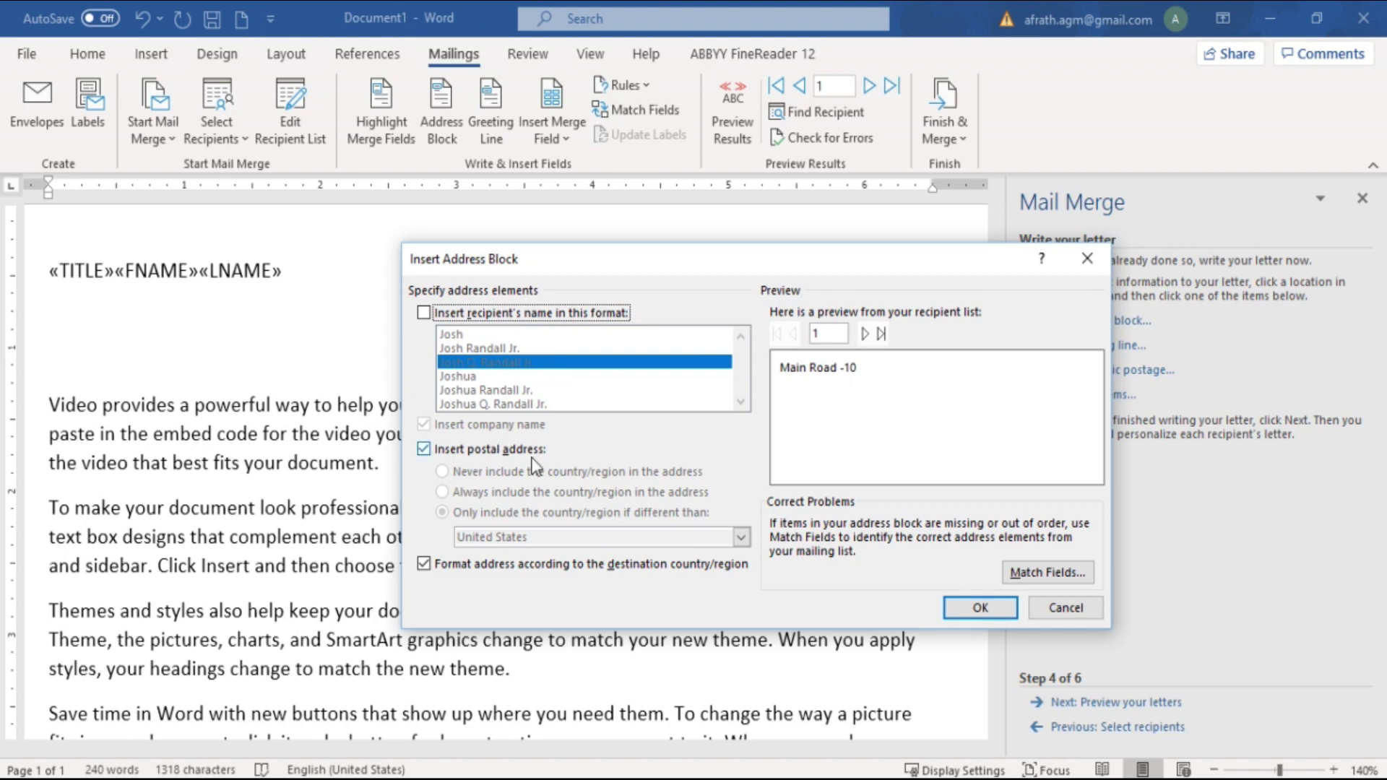
left_click(999, 609)
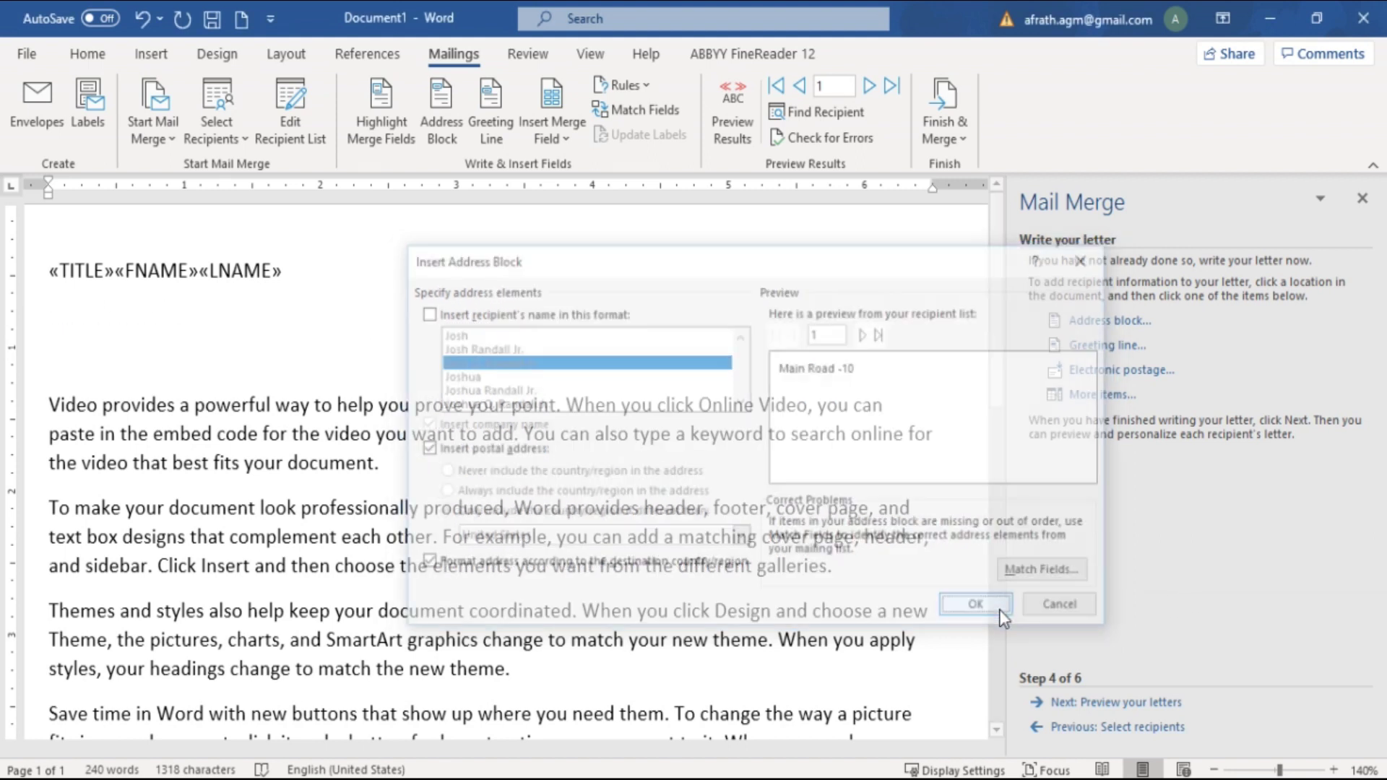
left_click(197, 324)
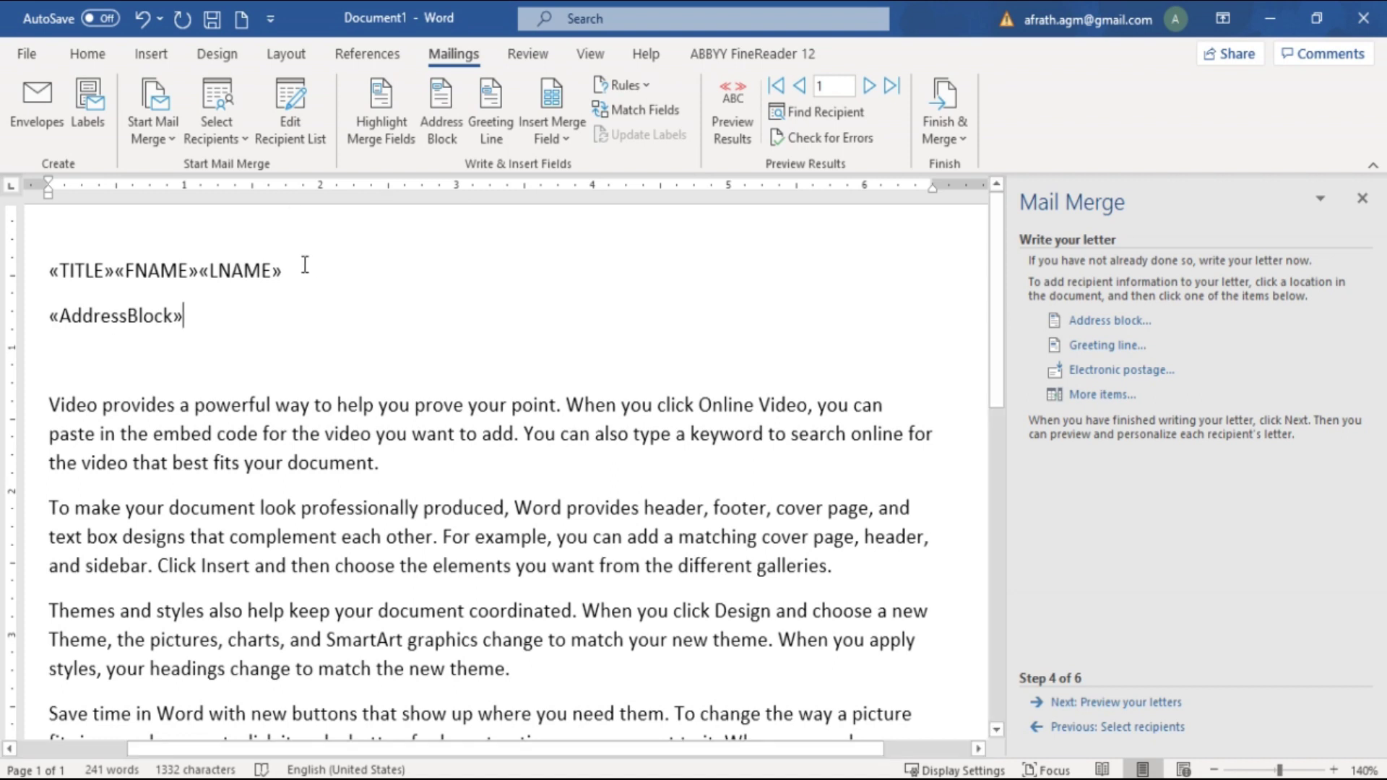
left_click_drag(302, 268, 3, 292)
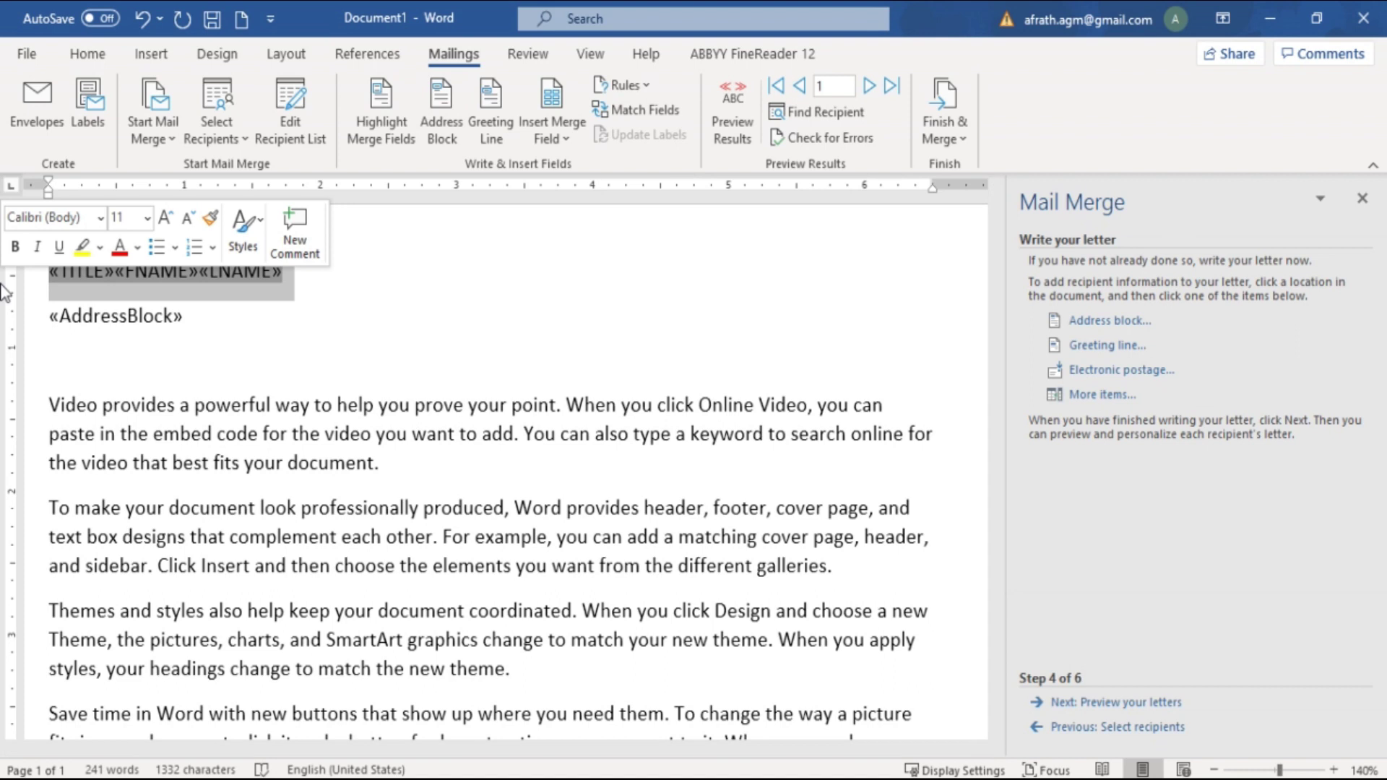
left_click(196, 323)
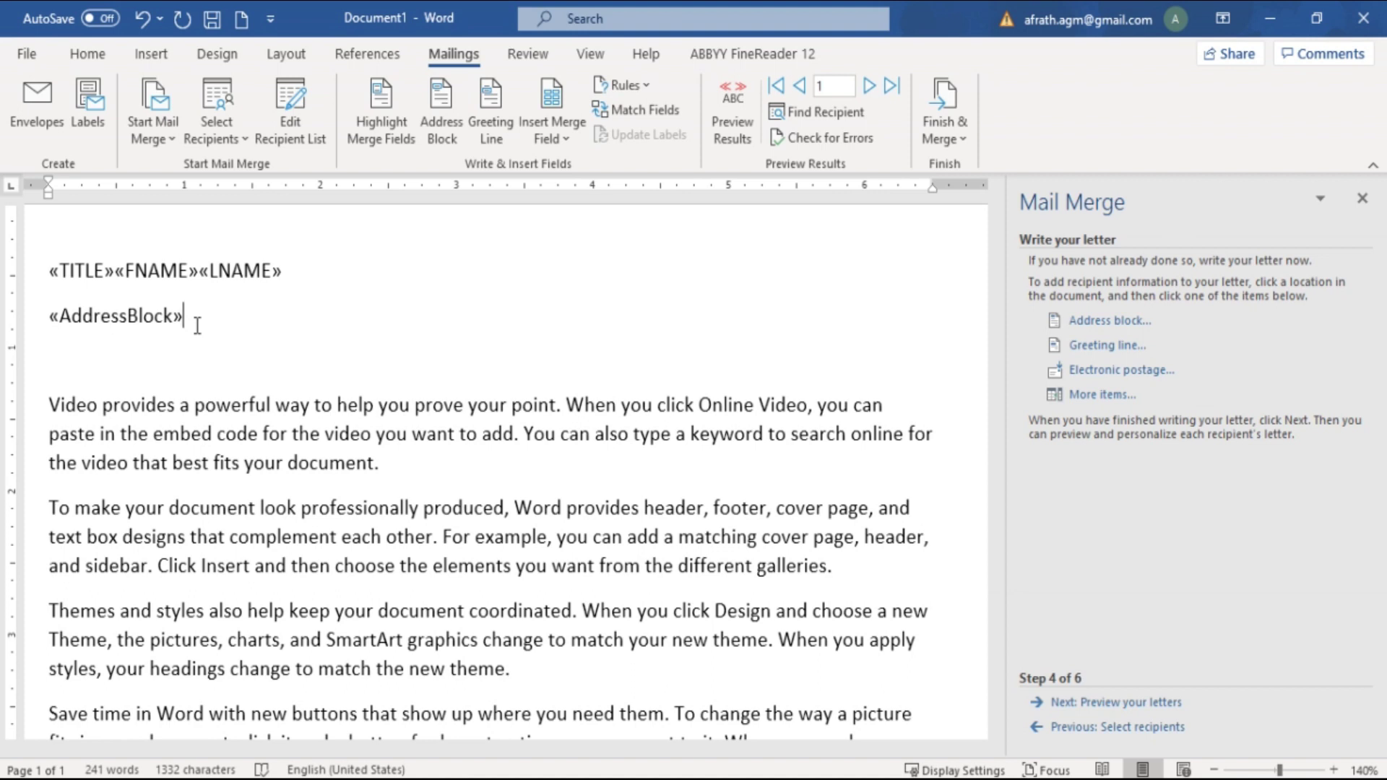
Preview the merged letters and step forward through the recipients to recipient 10
left_click(1111, 710)
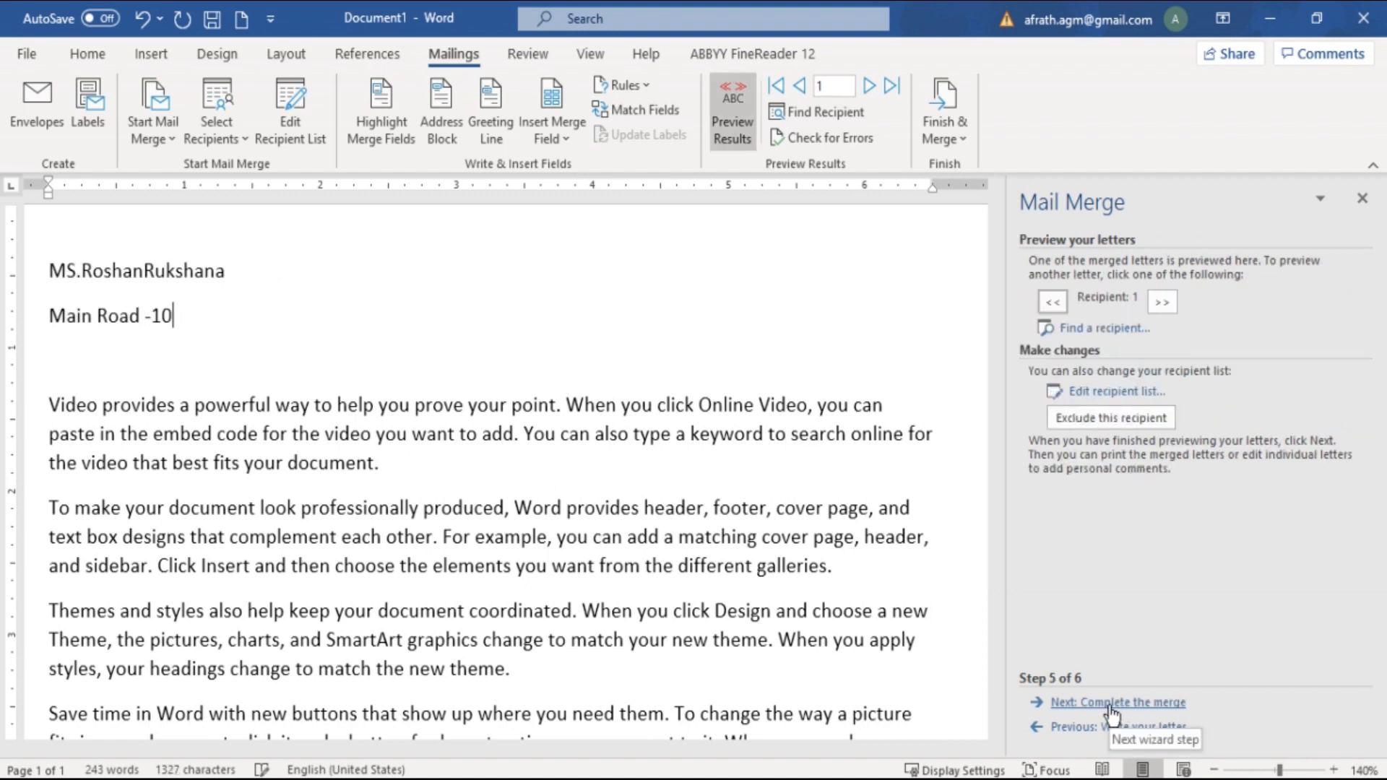
left_click(1159, 303)
left_click(1159, 304)
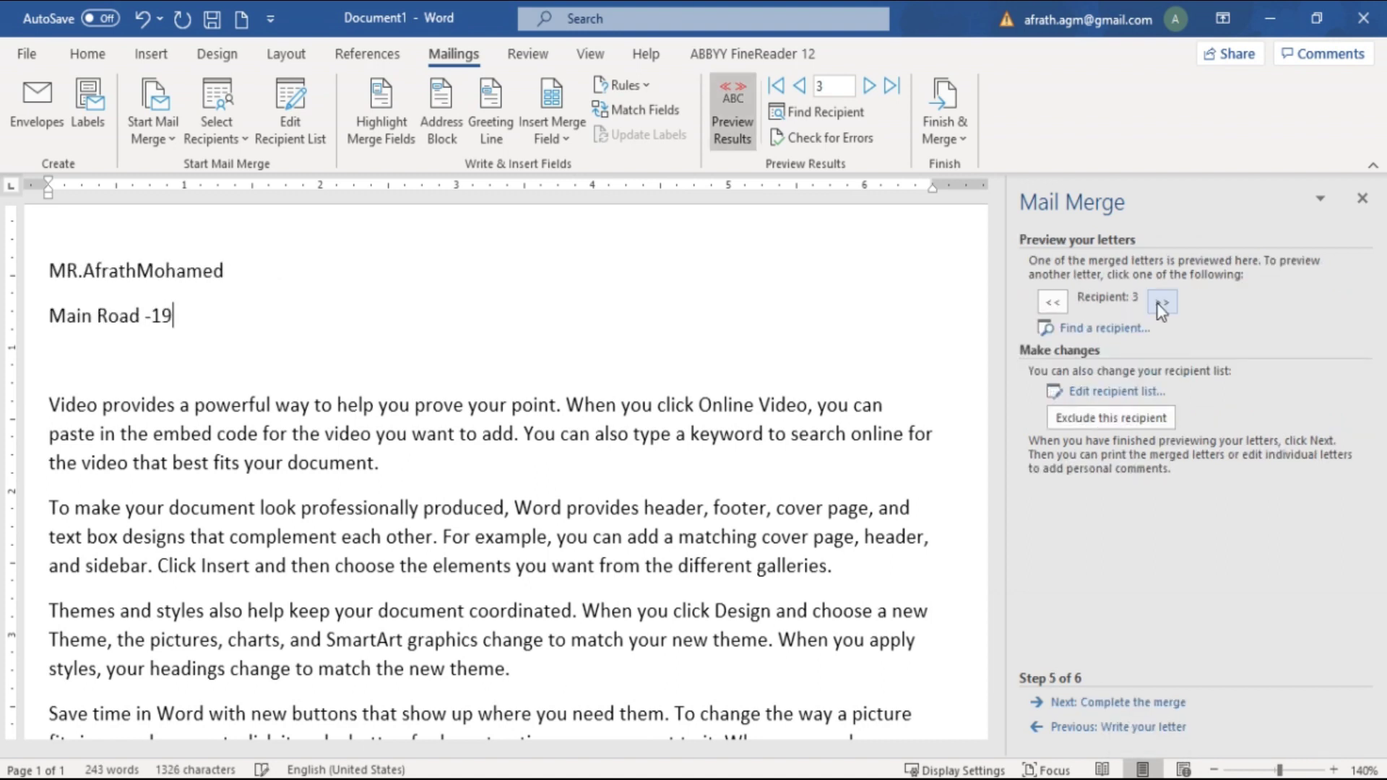
left_click(1160, 304)
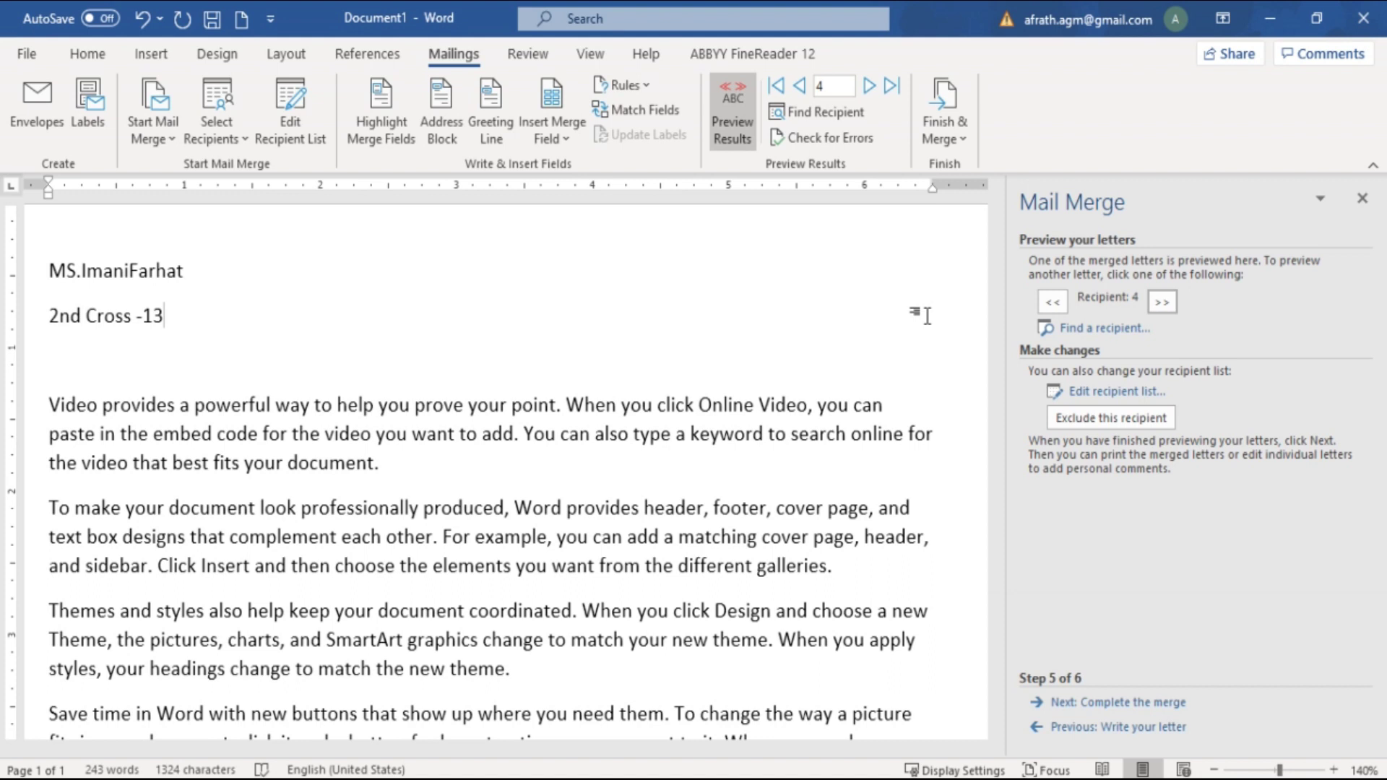
left_click(1158, 309)
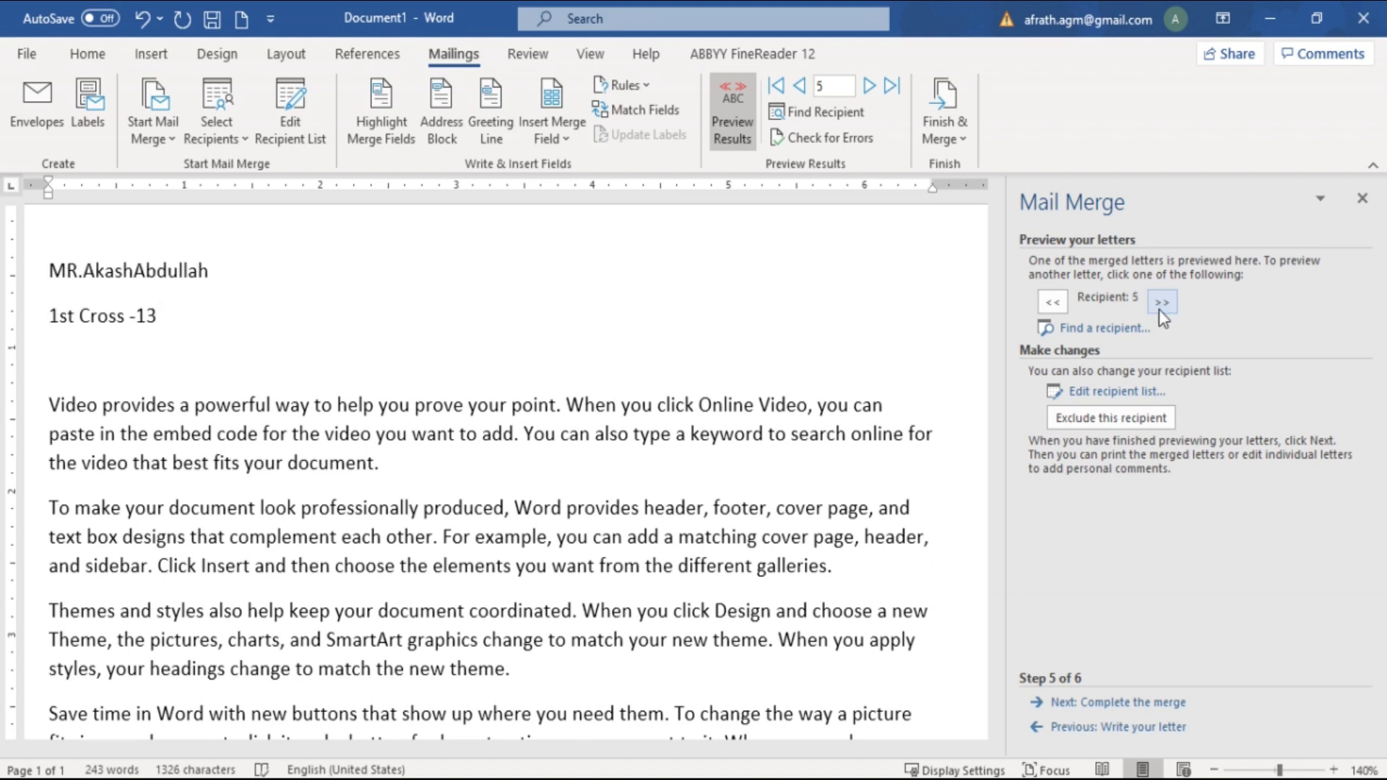
left_click(1159, 309)
left_click(1158, 309)
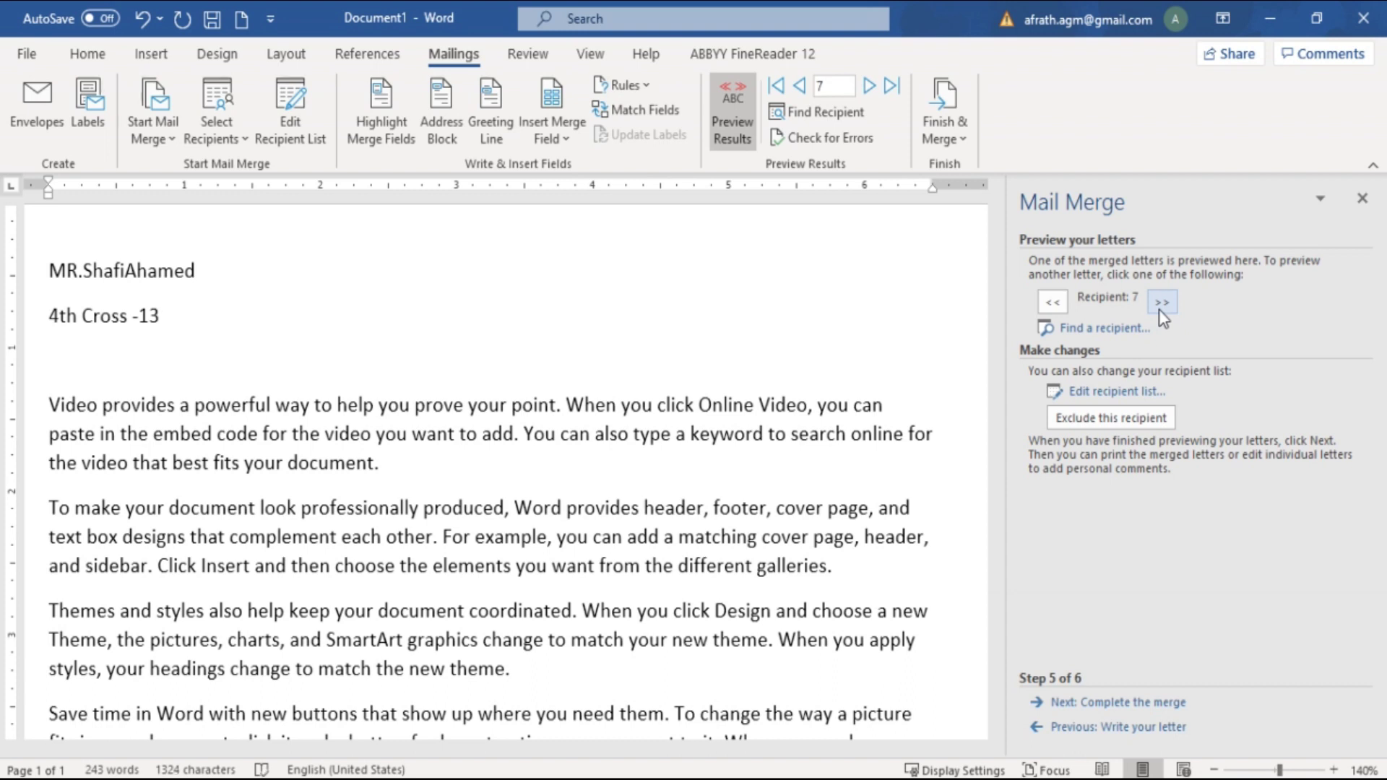
left_click(1160, 310)
left_click(1168, 309)
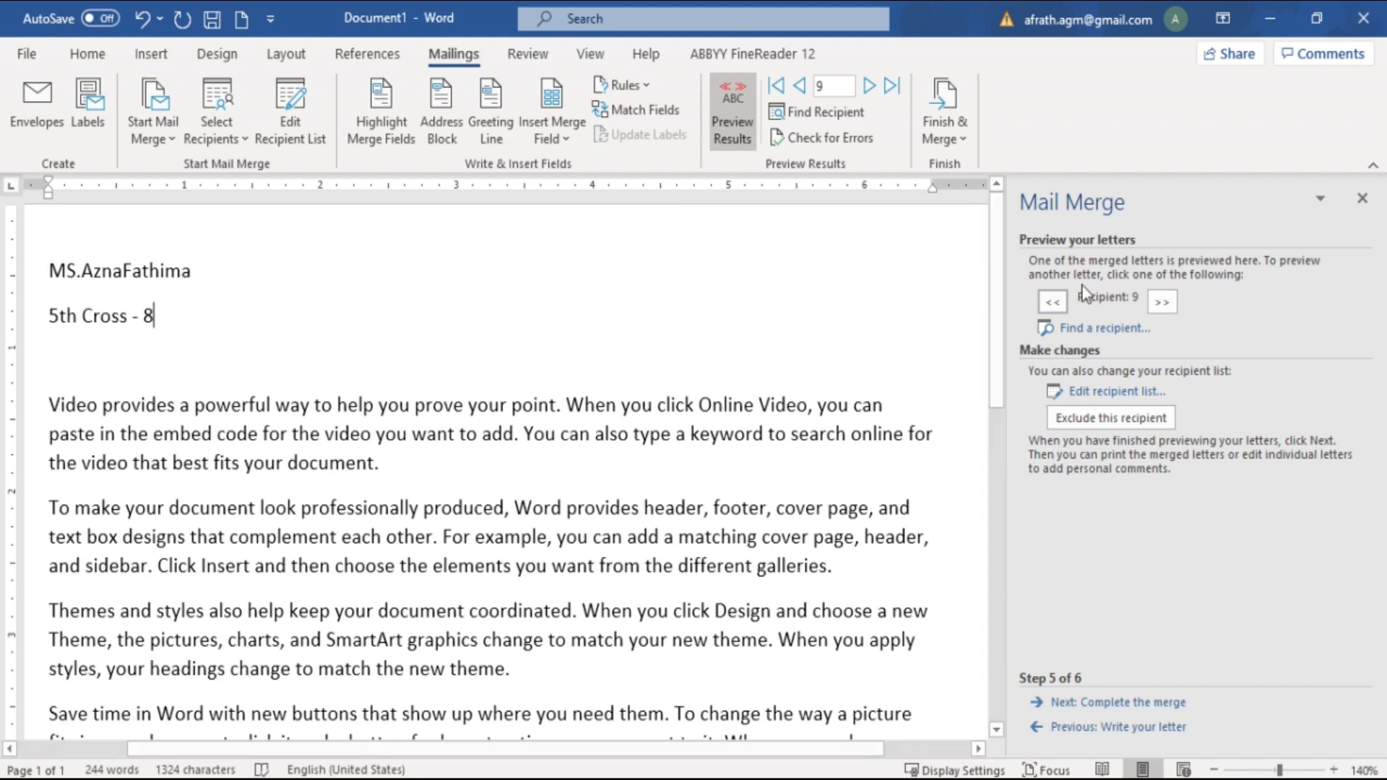
left_click(1162, 303)
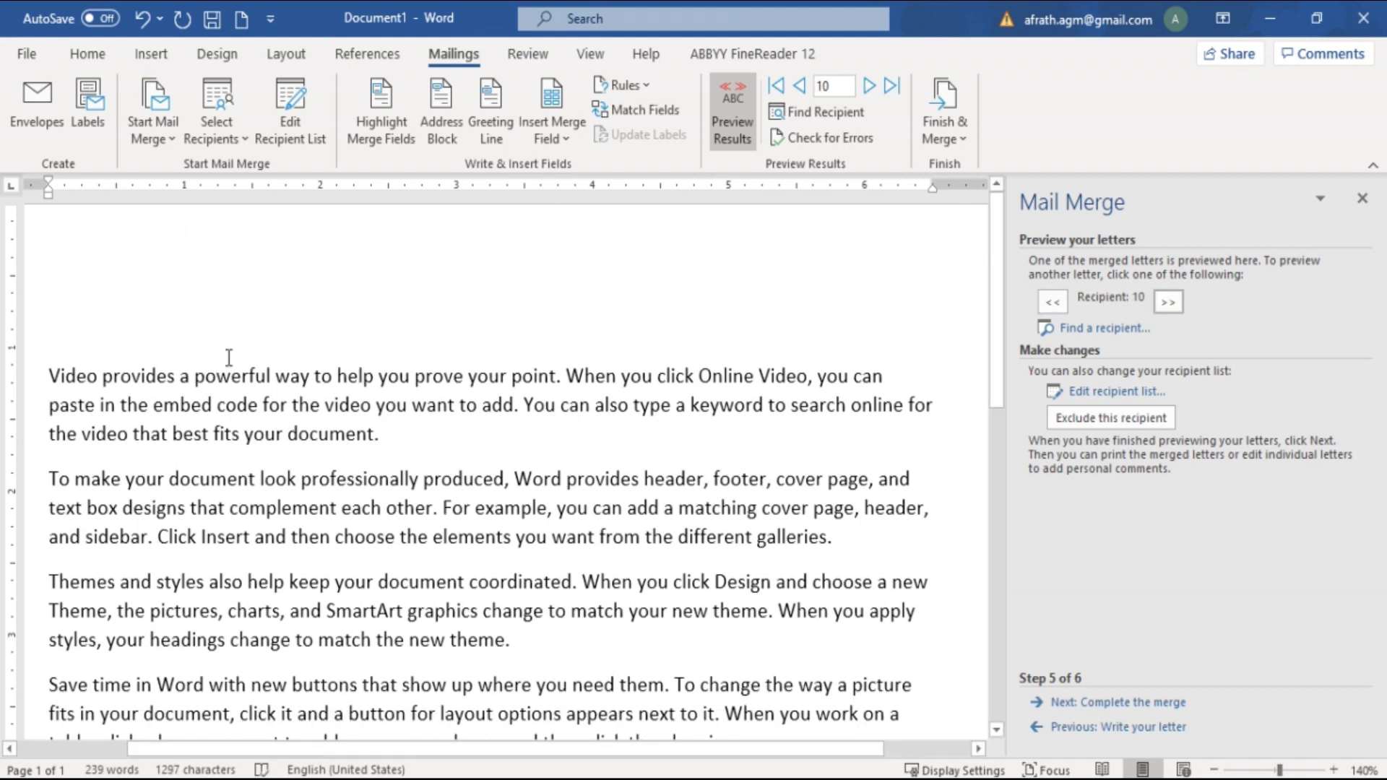
type("R")
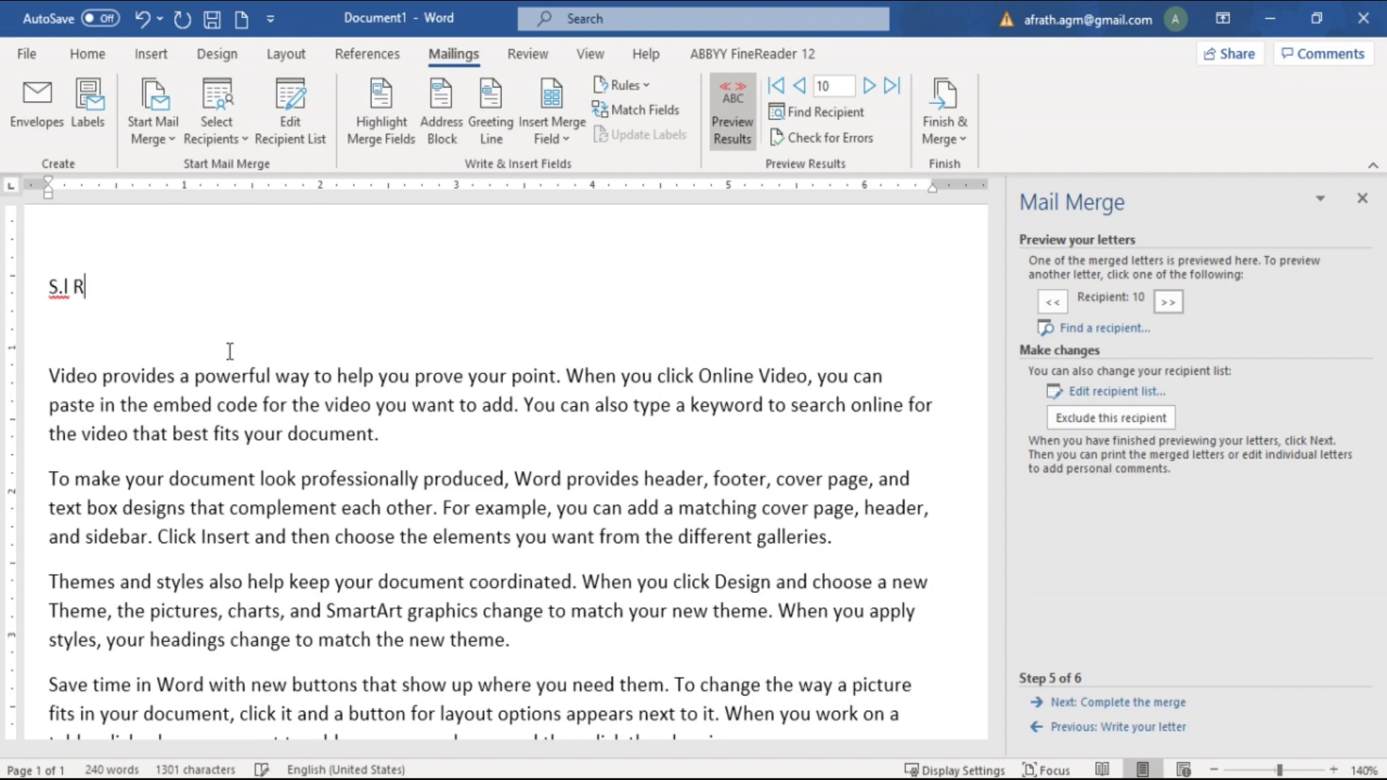
type("oshan")
key("BackSpace")
key("BackSpace")
key("BackSpace")
key("BackSpace")
key("BackSpace")
key("BackSpace")
key("BackSpace")
key("BackSpace")
key("BackSpace")
key("BackSpace")
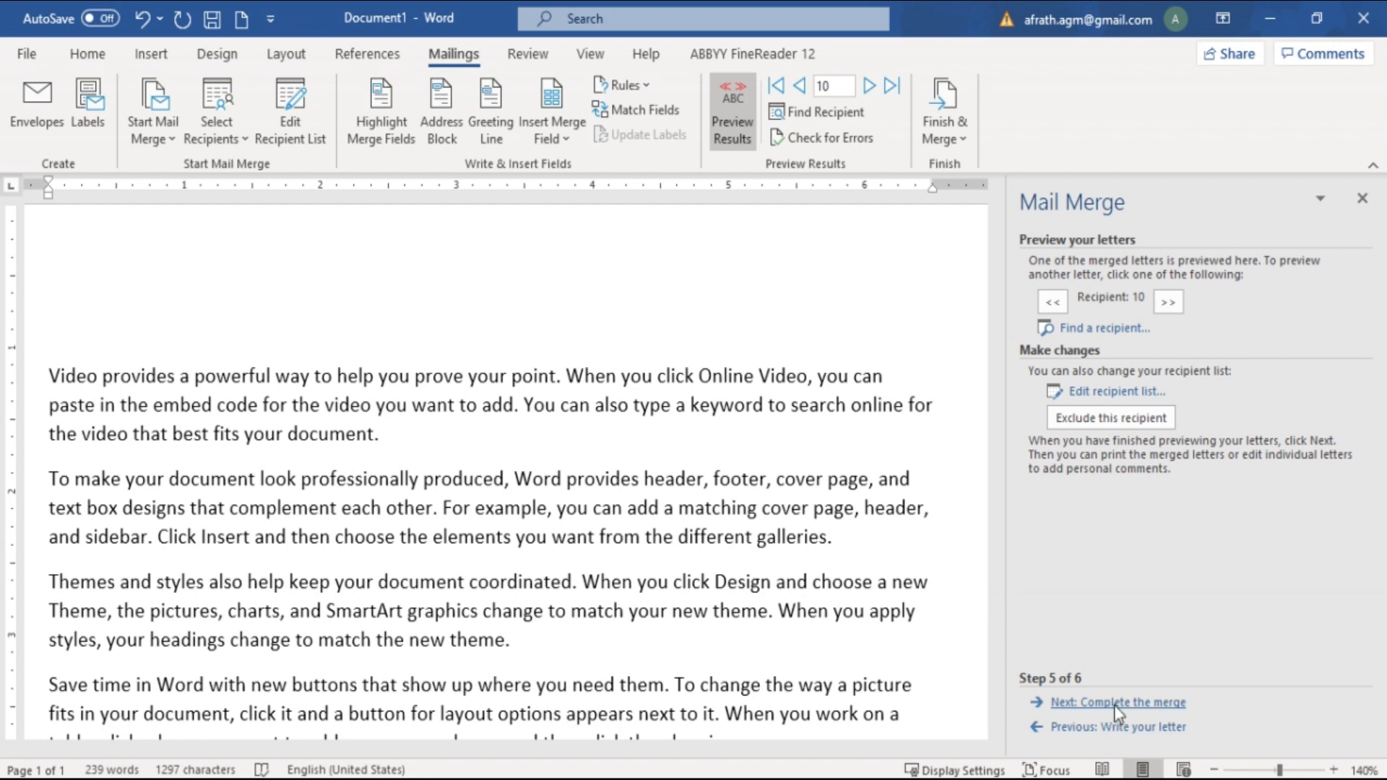
Go to the final merge step and open Edit individual letters with All records selected
left_click(1117, 704)
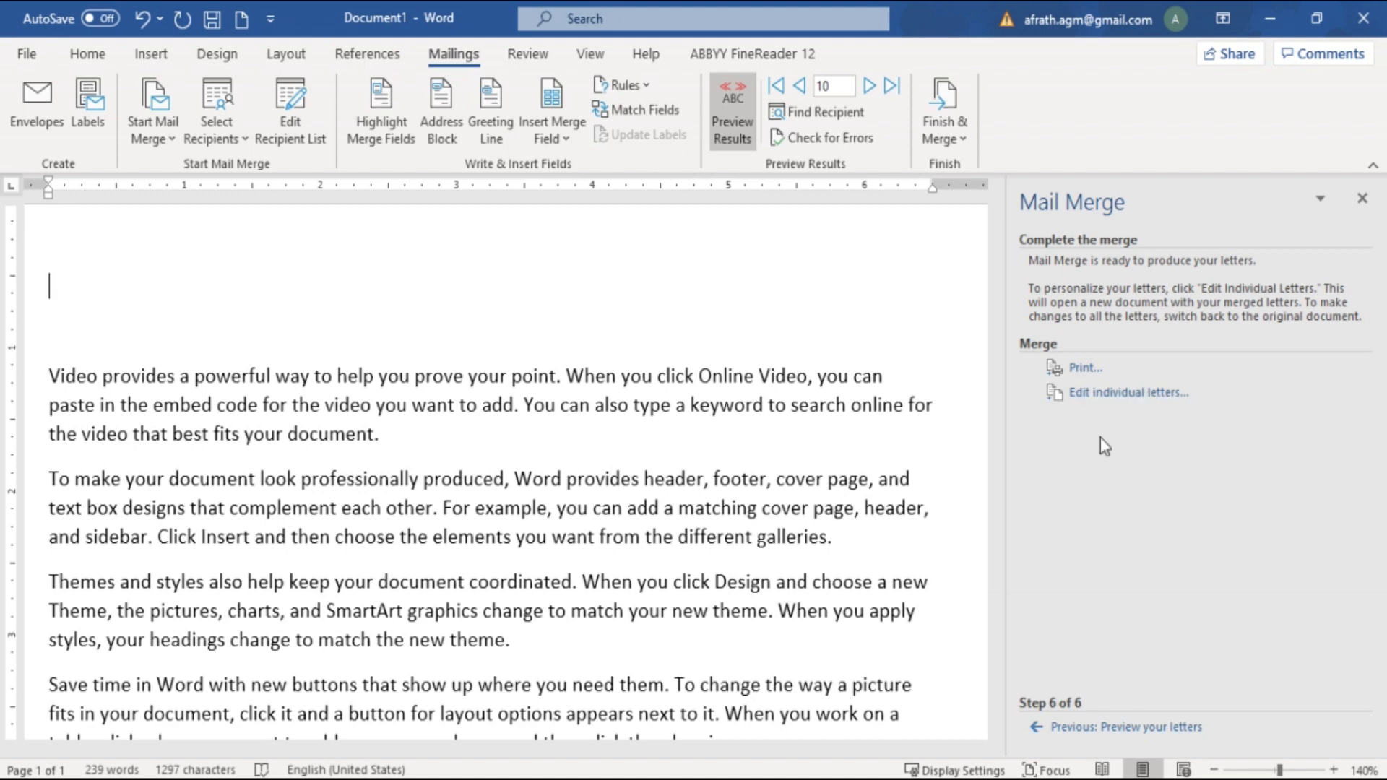
left_click(1100, 396)
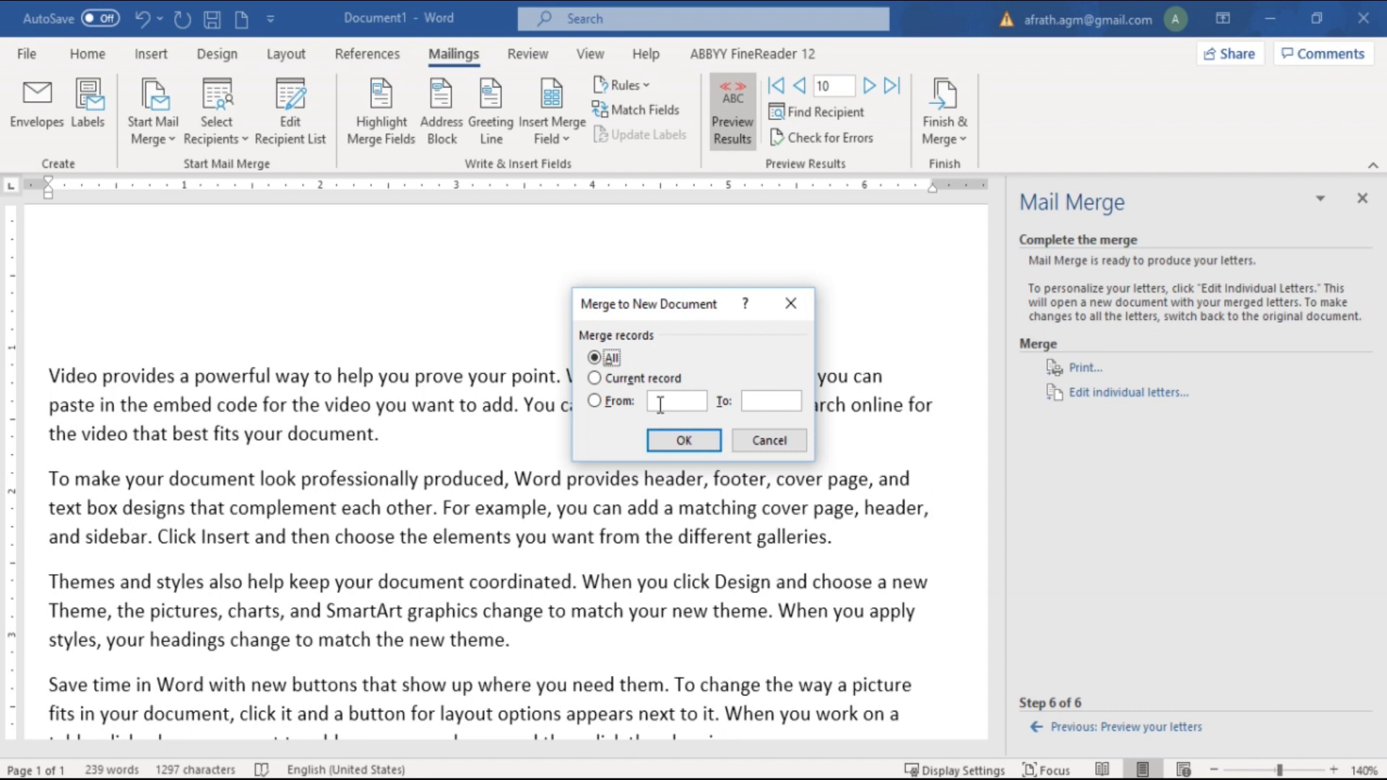
Pick the From range option in Merge to New Document, then cancel the merge
left_click(596, 402)
key("Escape")
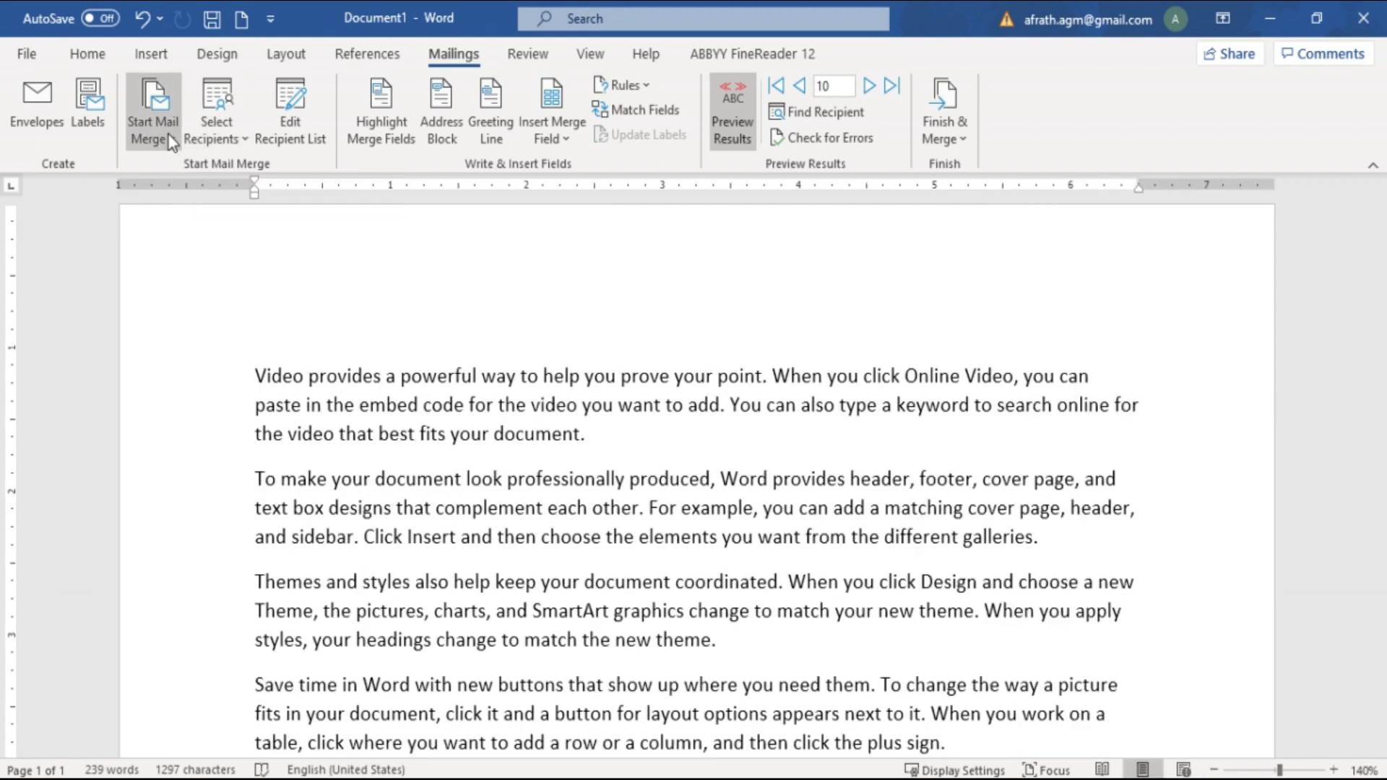
Restart the Step-by-Step Mail Merge Wizard and advance to the recipient selection step
left_click(169, 140)
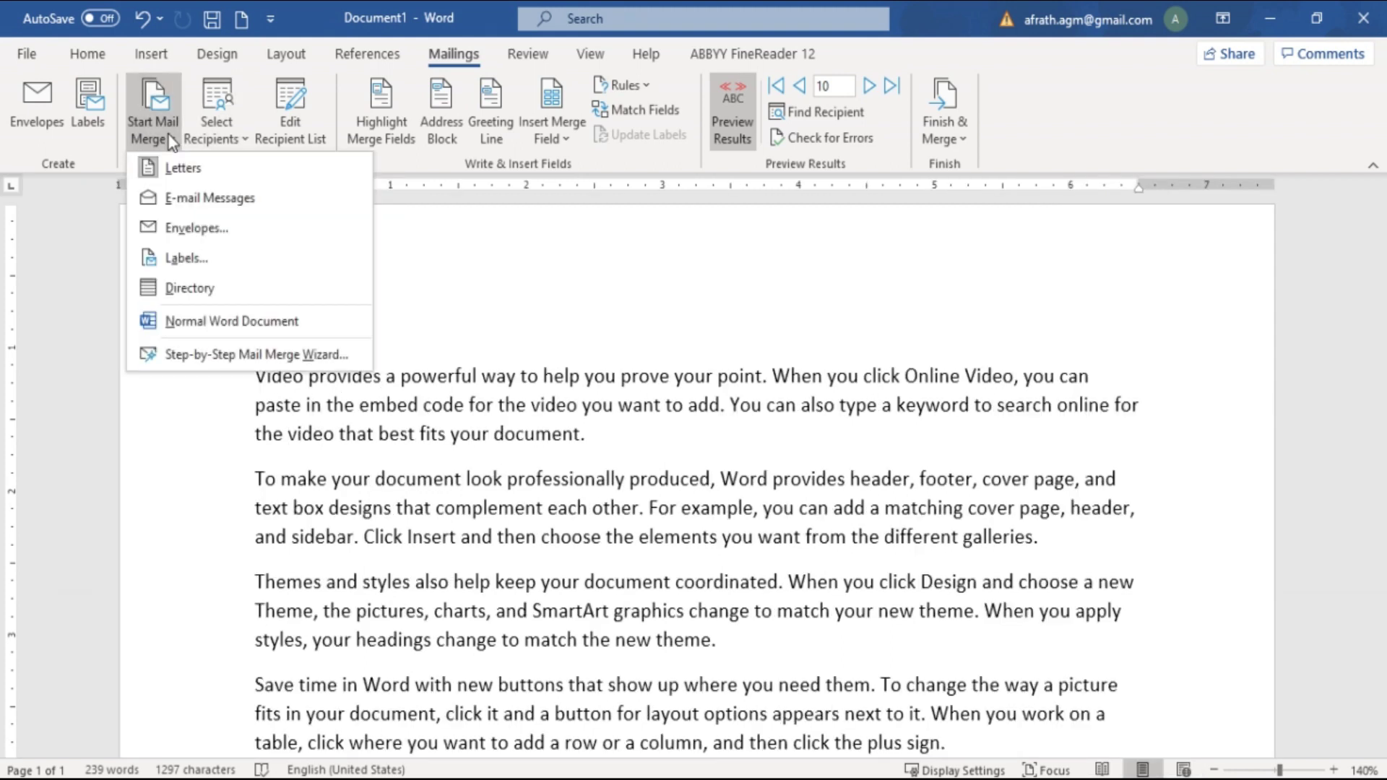
left_click(205, 355)
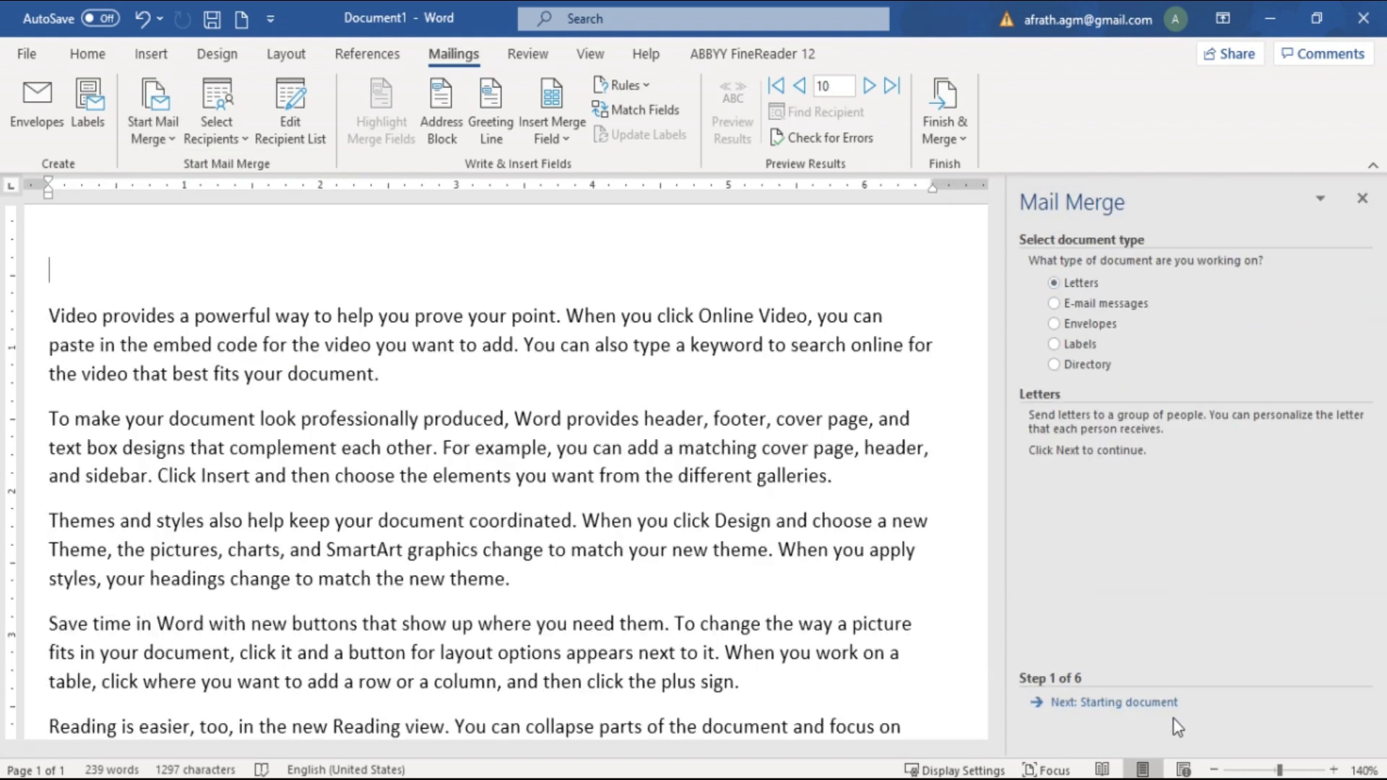
left_click(1151, 704)
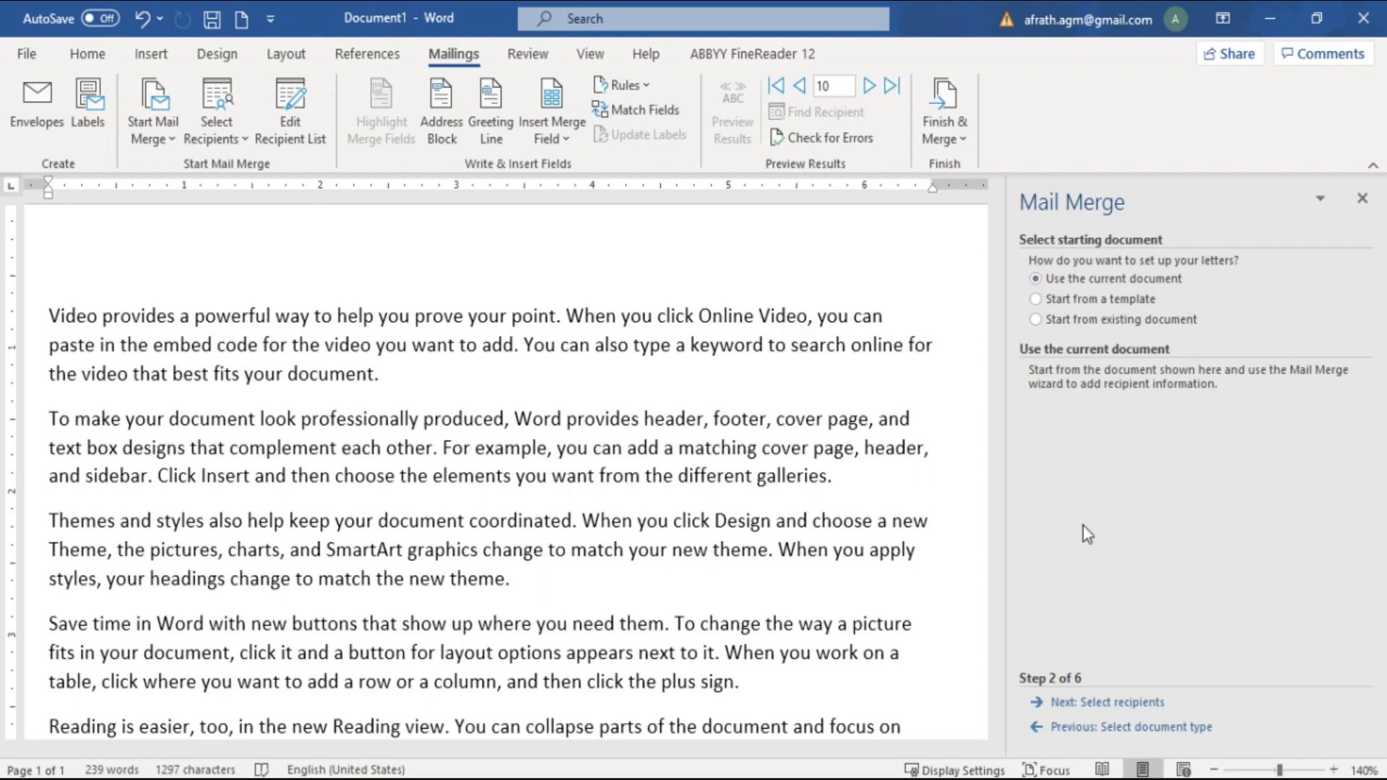
left_click(1113, 703)
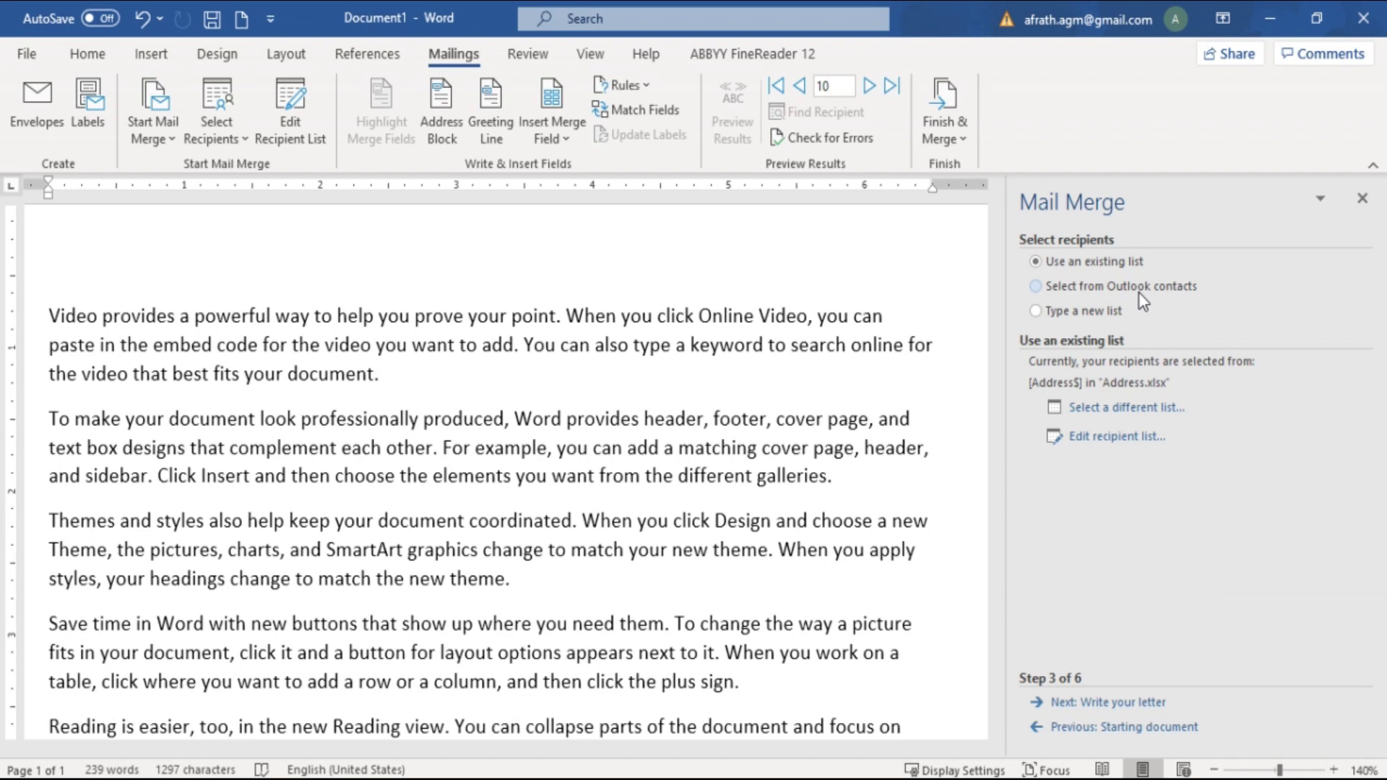
Choose 'Type a new list' and open the New Address List window
left_click(1040, 312)
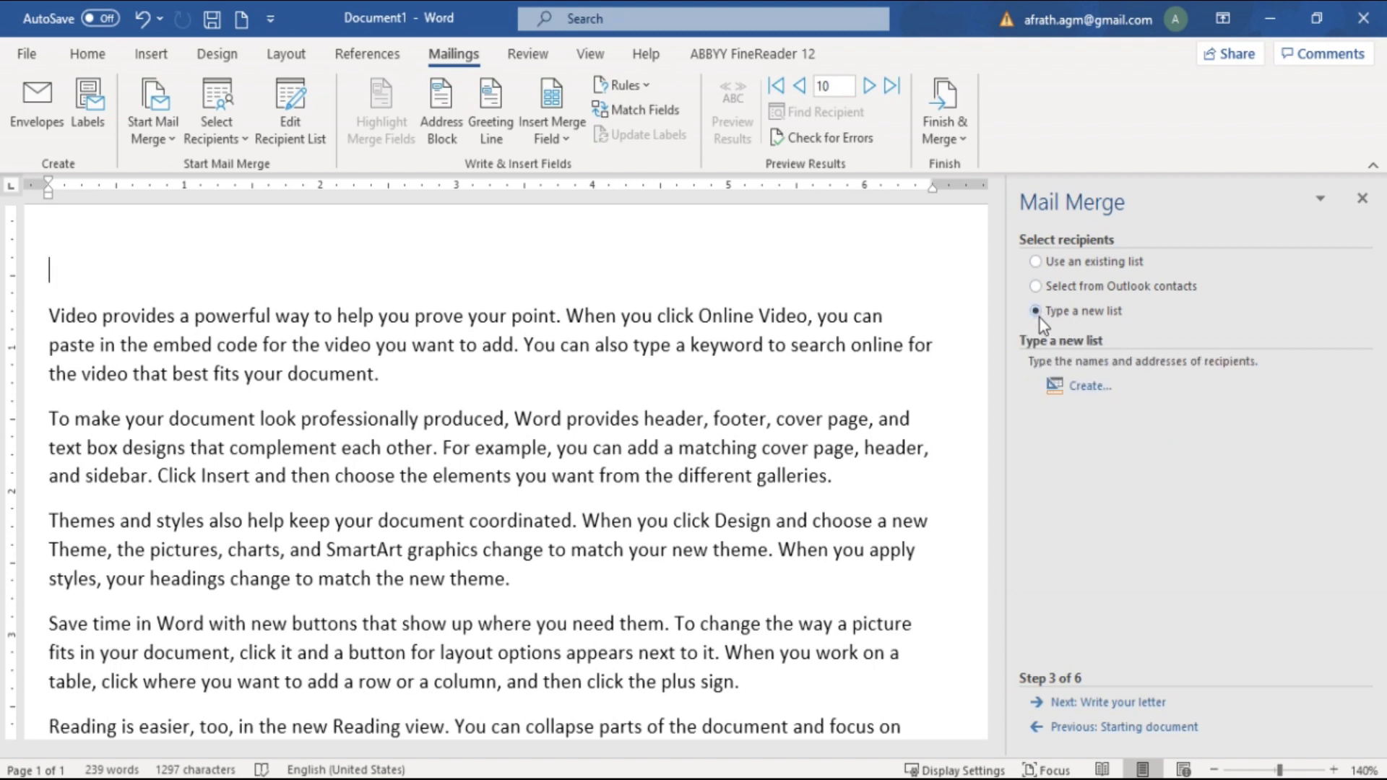
left_click(1085, 390)
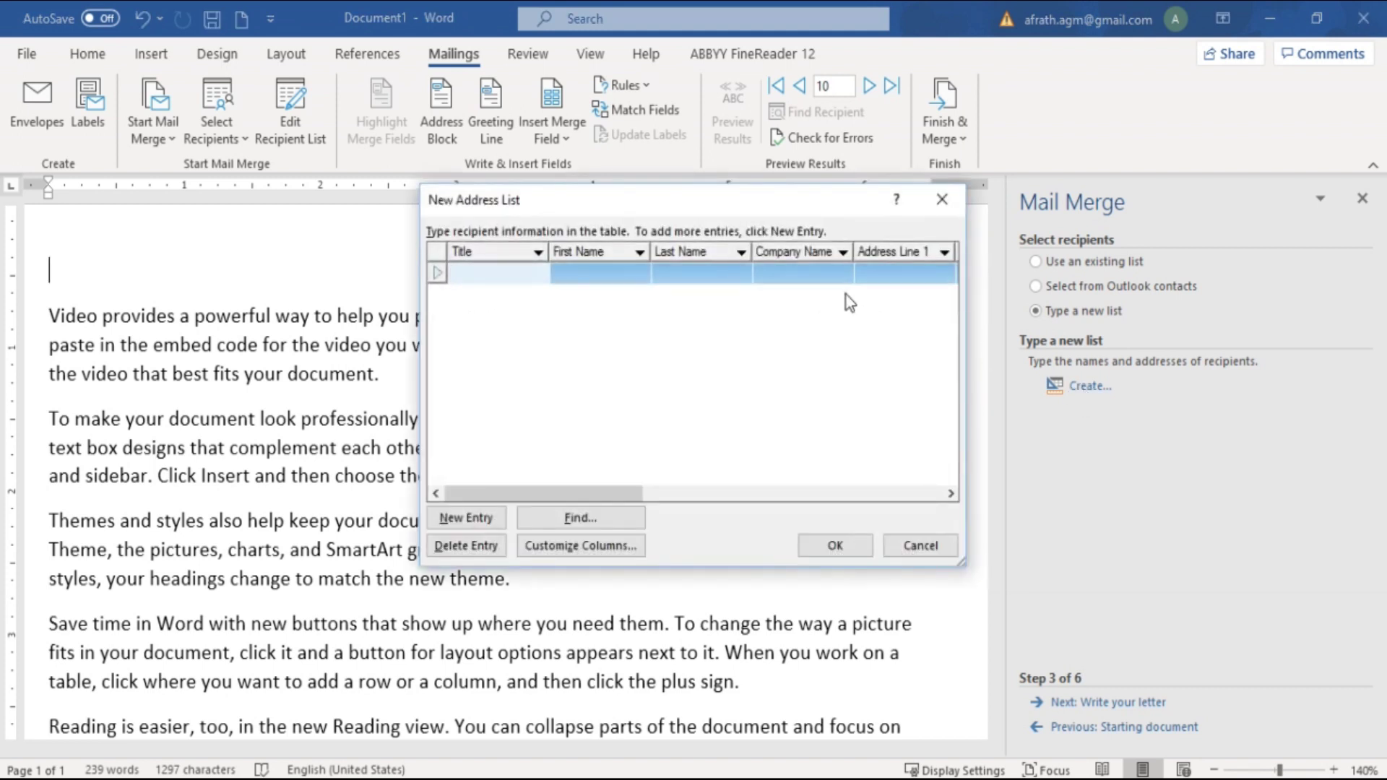
left_click_drag(794, 207, 664, 254)
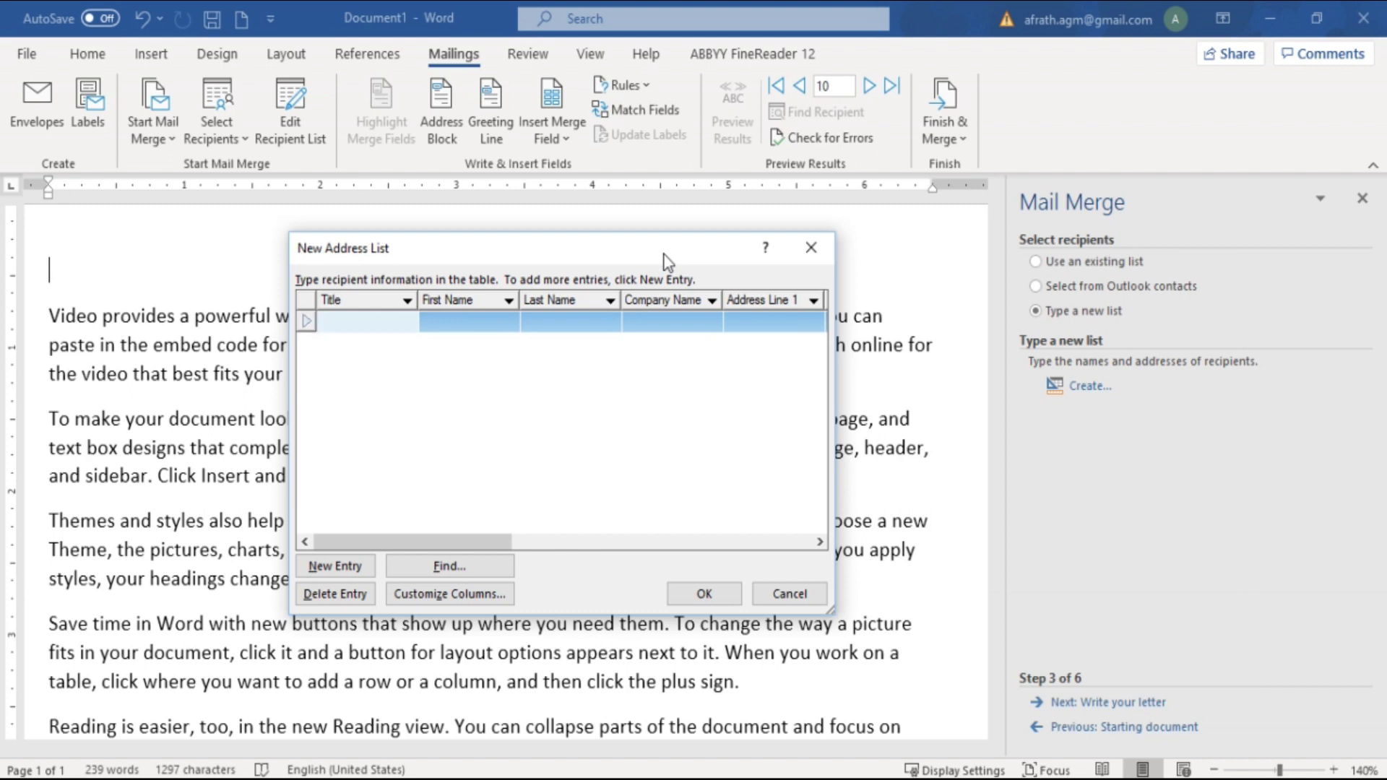
Enter title Mr, the recipient's first and last name, and the first address line
type("Mr")
key("Tab")
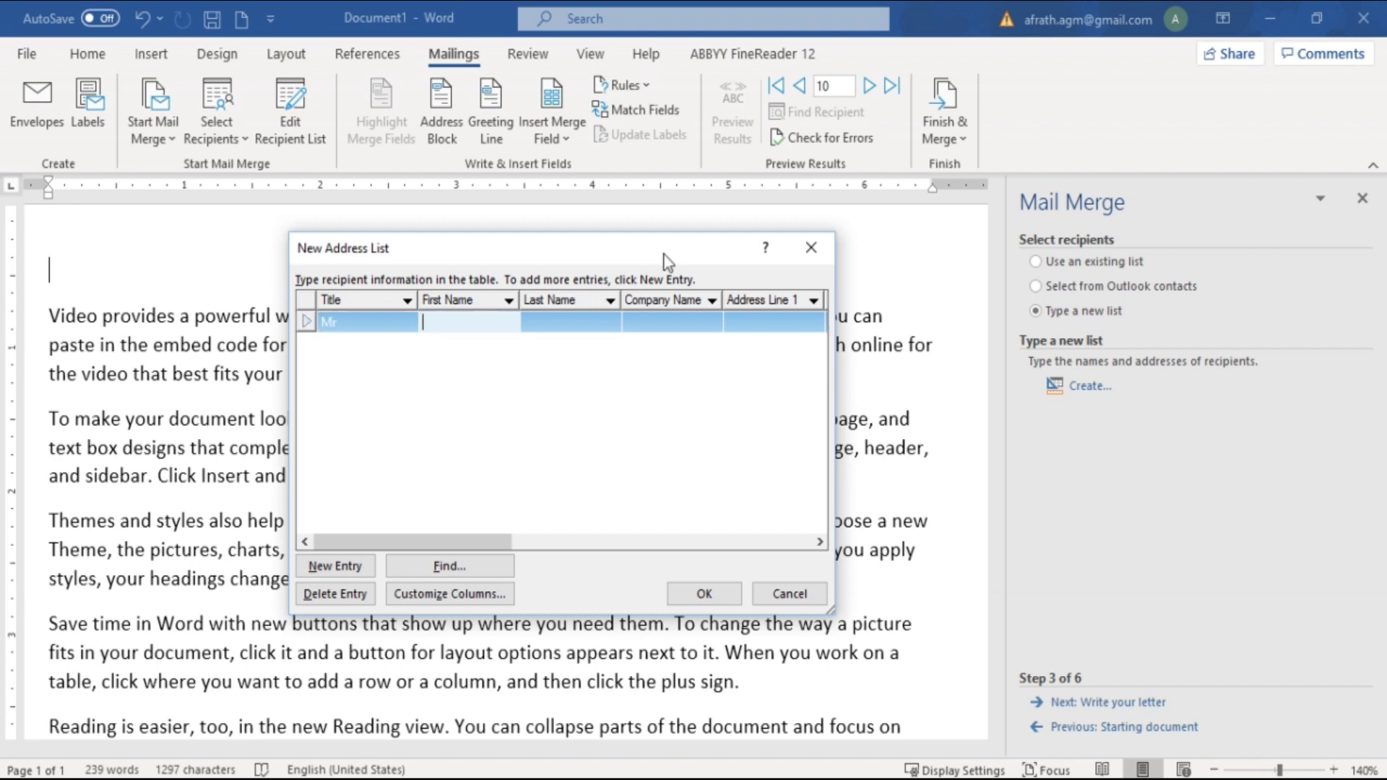
key("Tab")
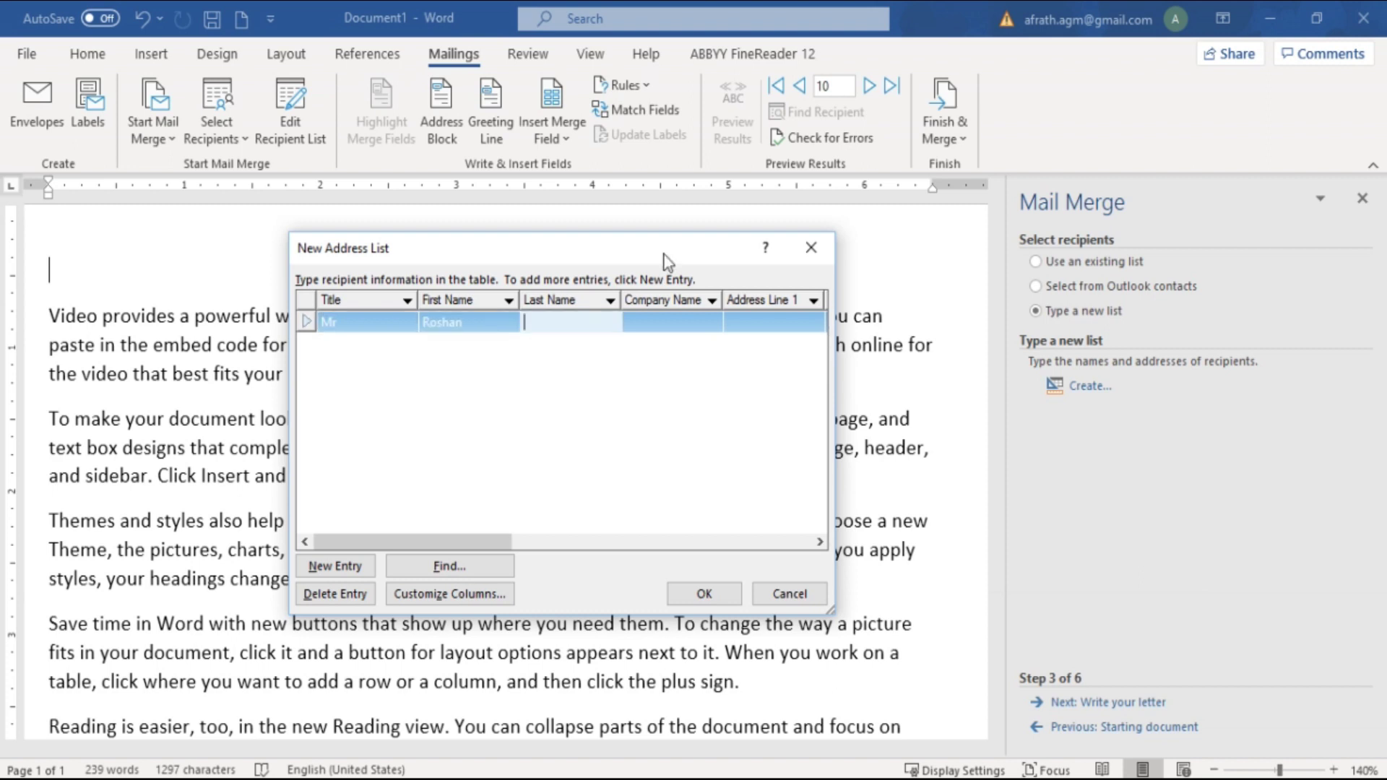
key("Tab")
key("Tab")
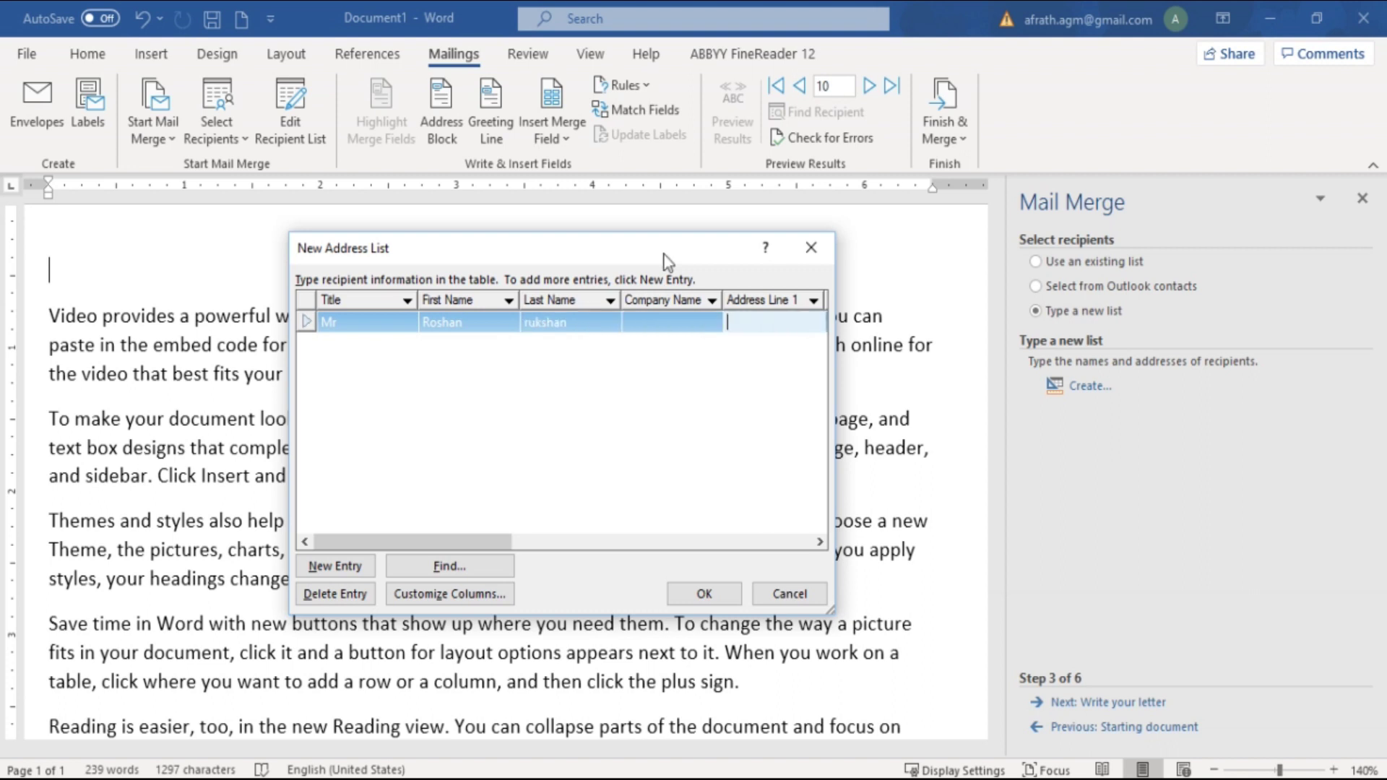
type("main road")
key("Tab")
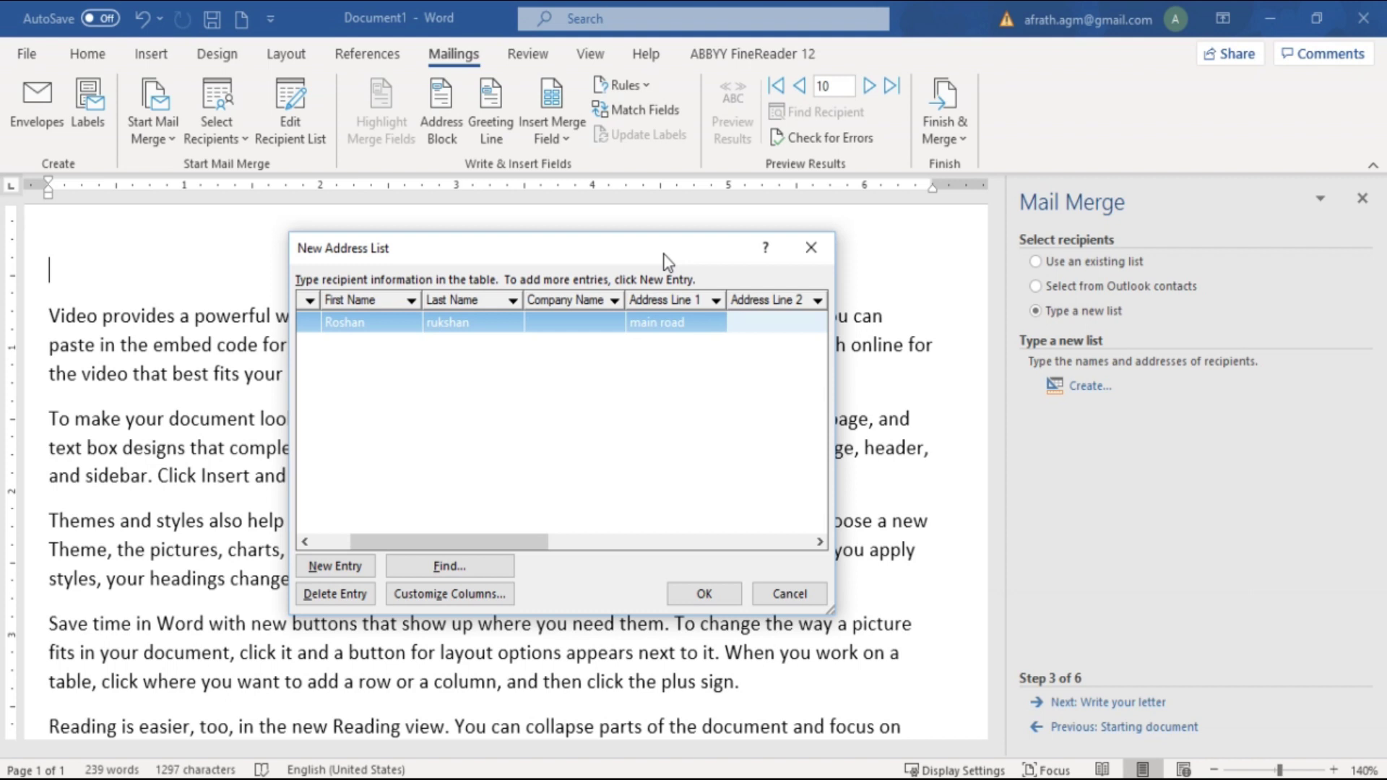
key("Tab")
key("Tab")
key("Tab")
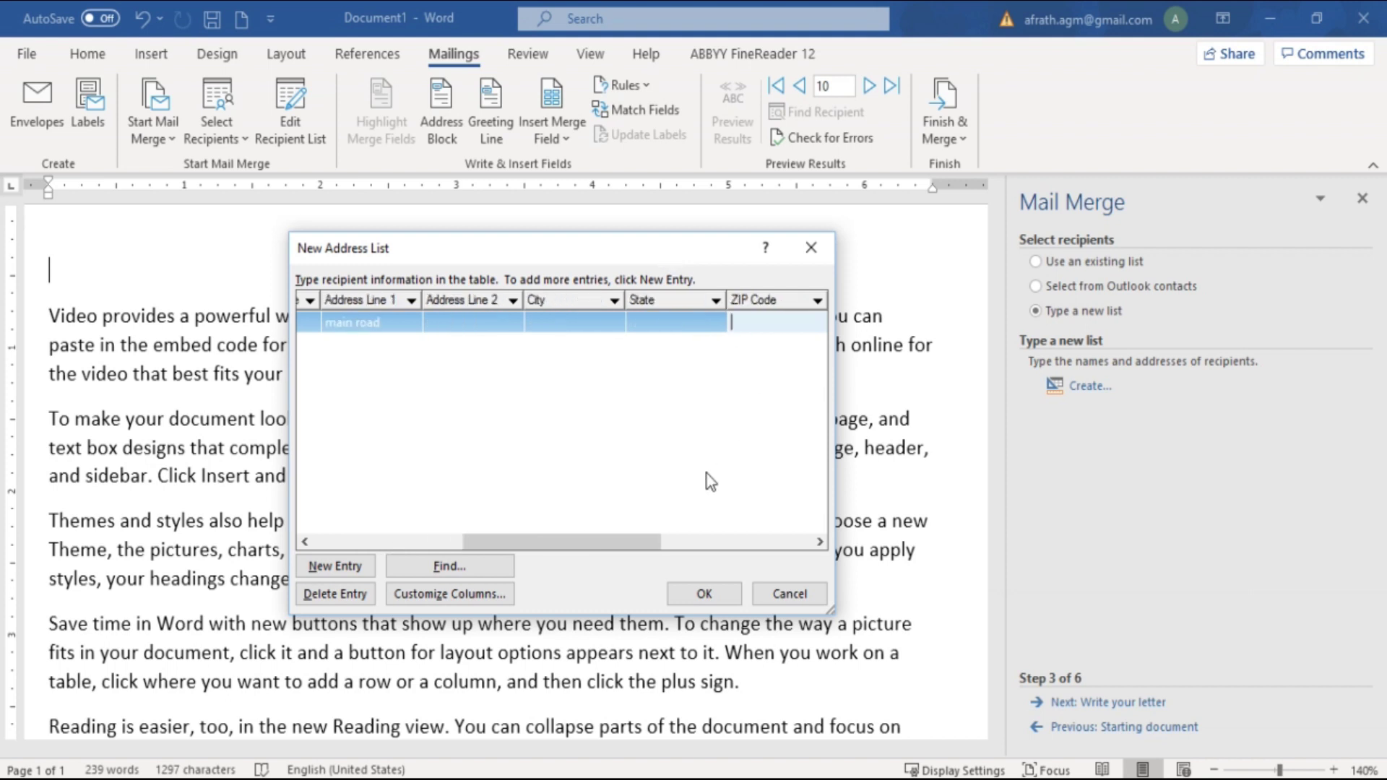
Add a new entry row and accept the recipient list
left_click_drag(652, 540, 809, 511)
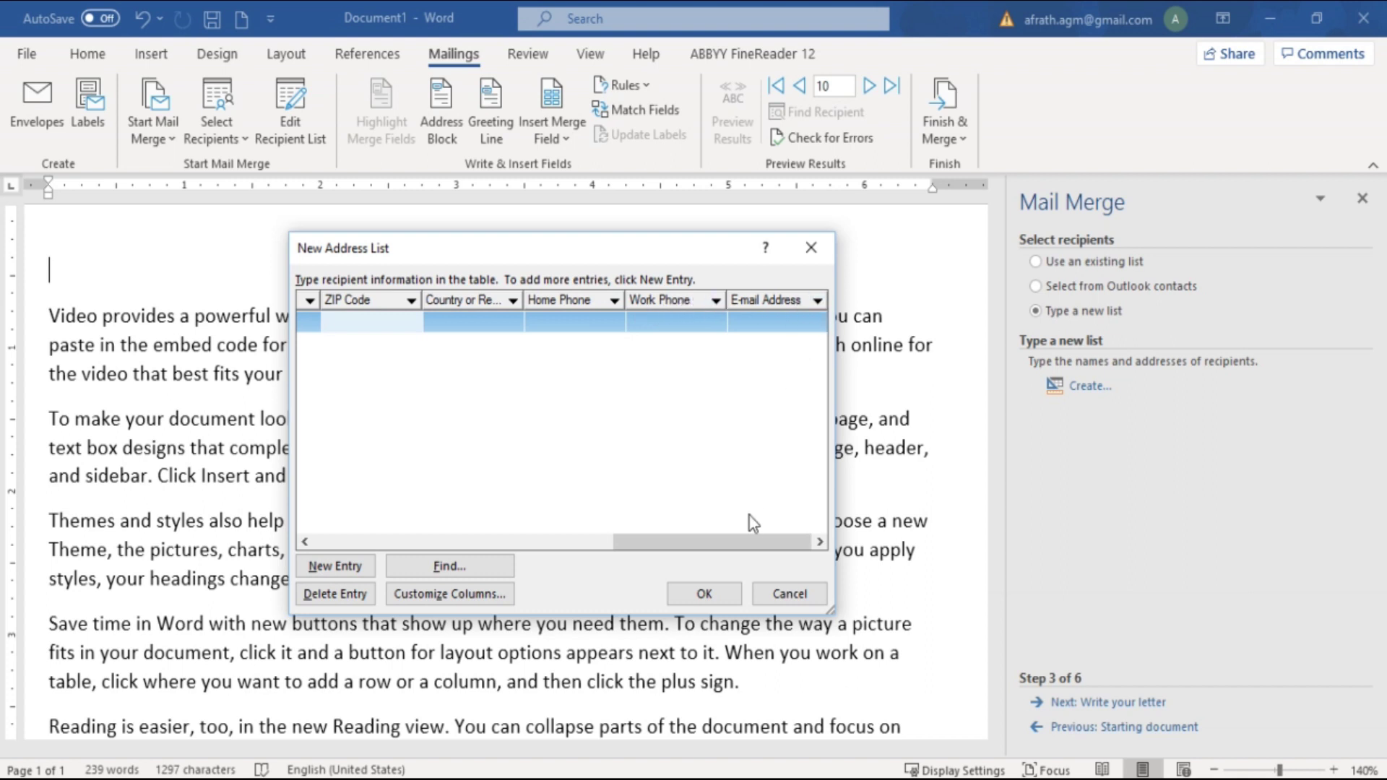
left_click_drag(748, 542, 310, 542)
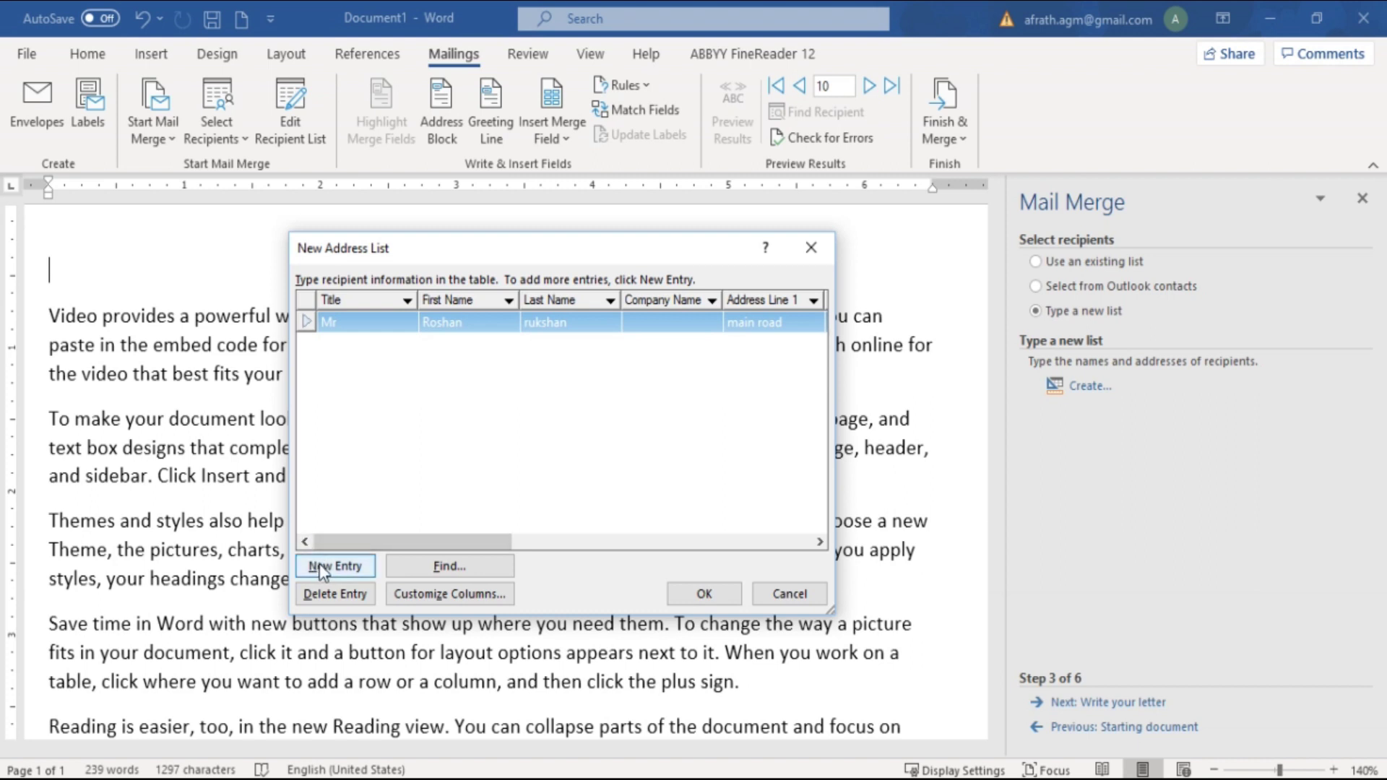
left_click(327, 567)
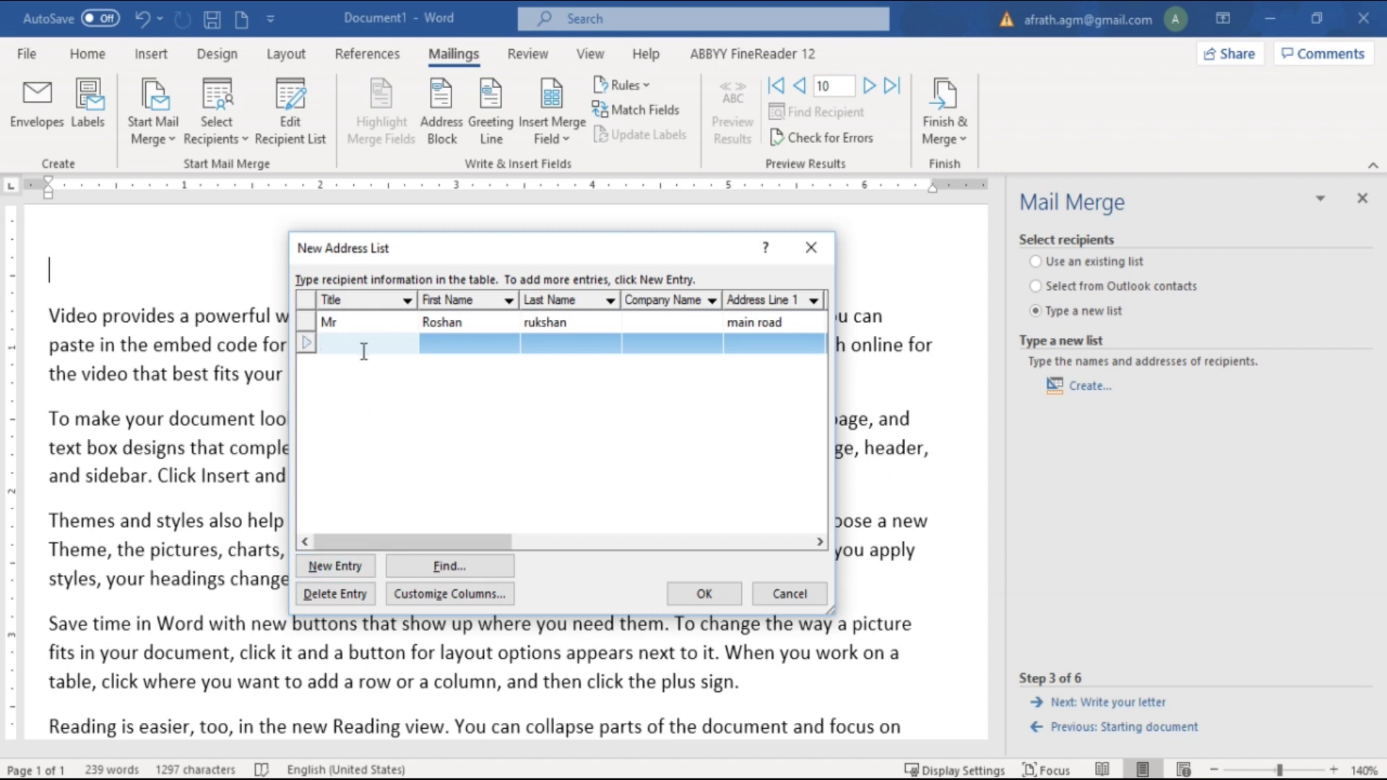
left_click(721, 595)
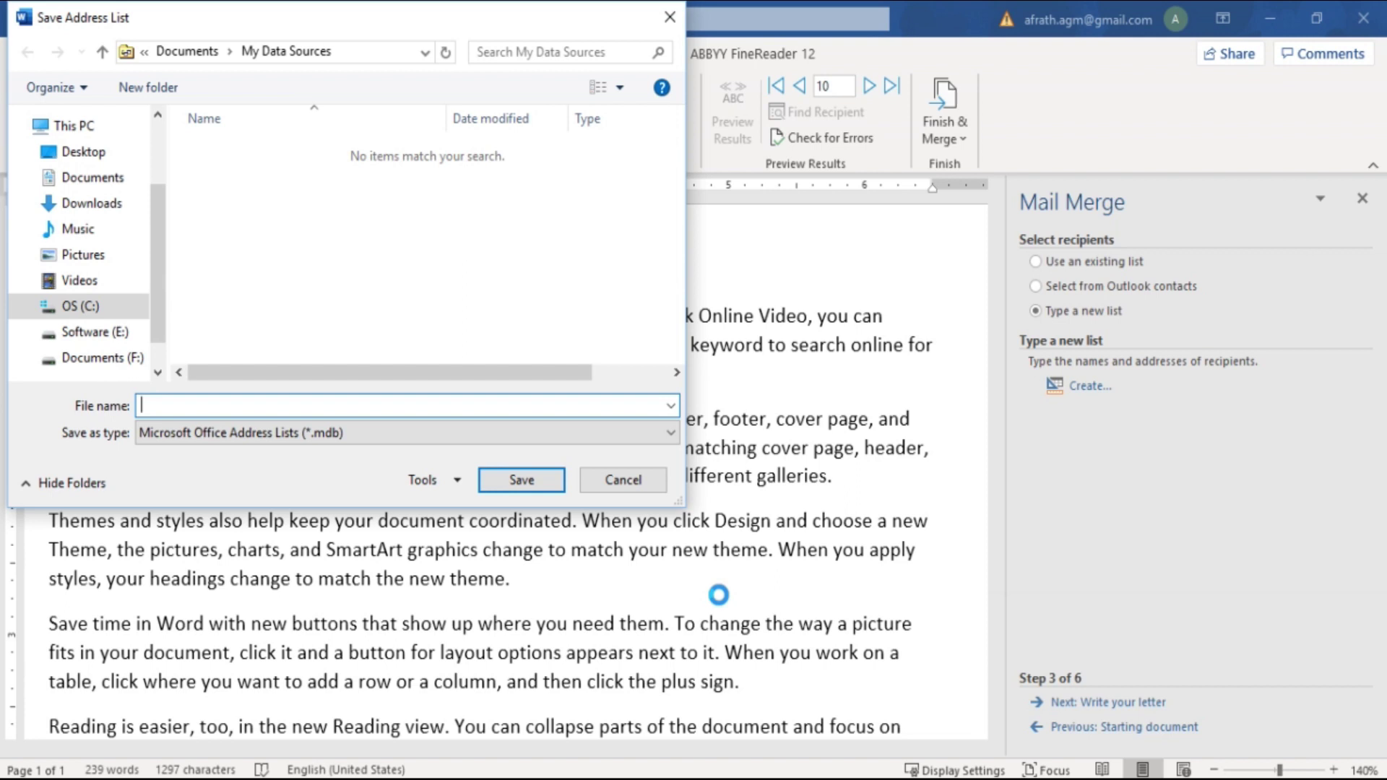
Save the recipient list as List.mdb on the Desktop and accept it for the merge
left_click(83, 152)
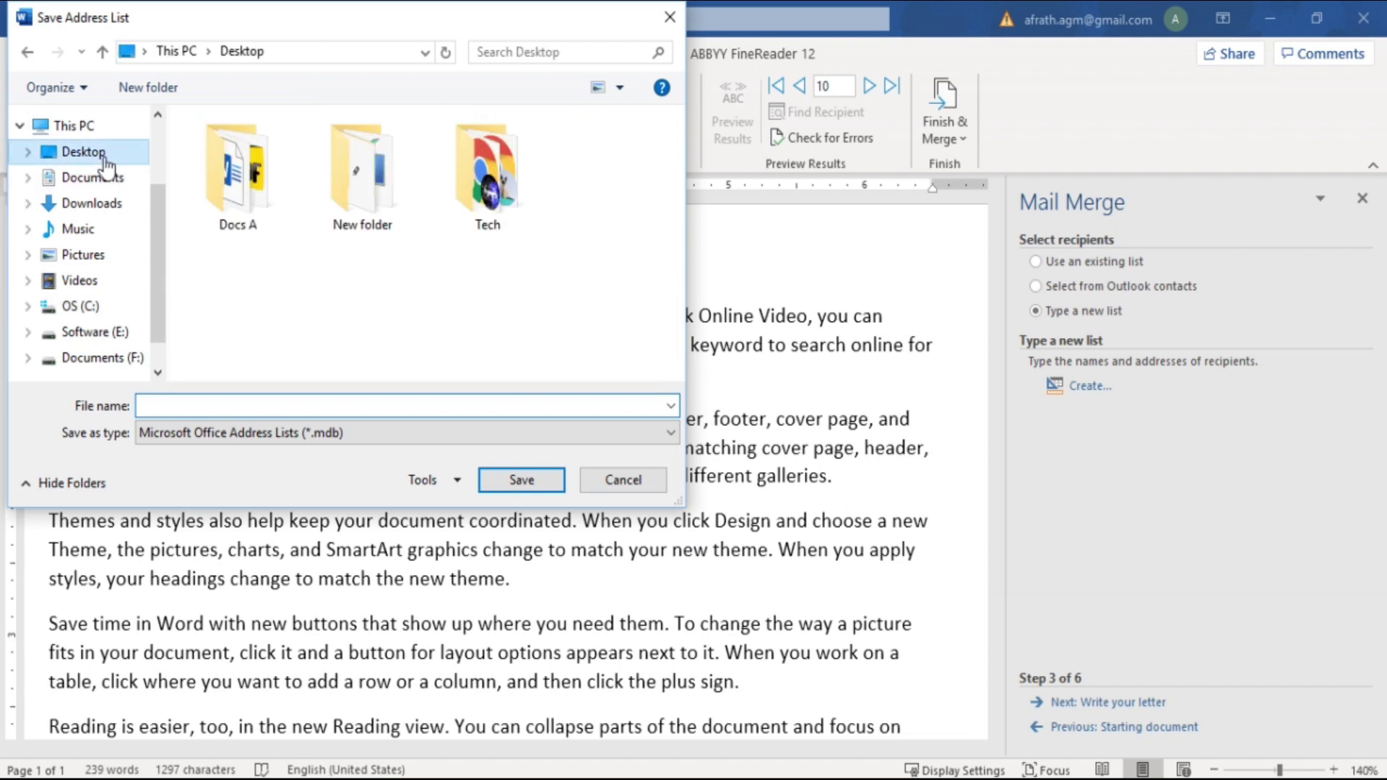
left_click(209, 399)
type("List")
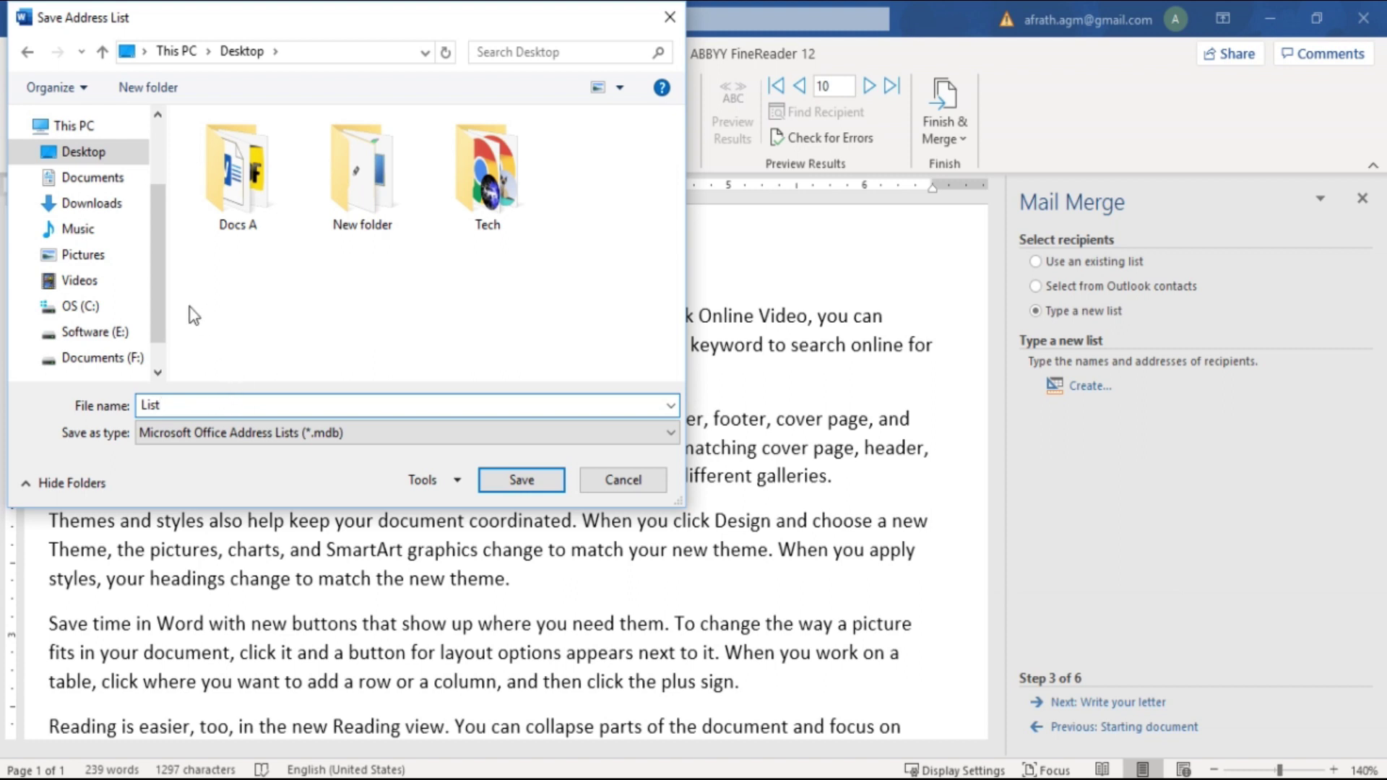
left_click(505, 482)
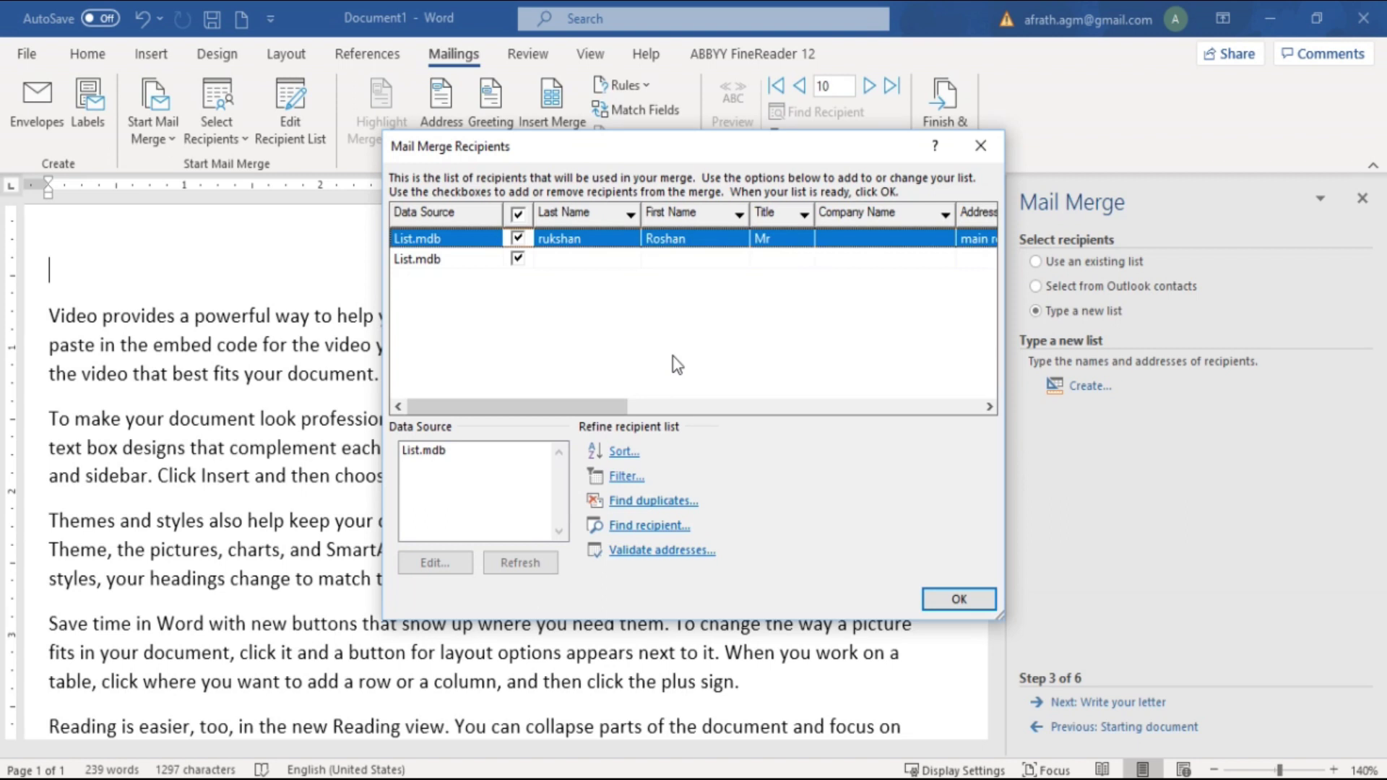
left_click(946, 604)
left_click(1270, 18)
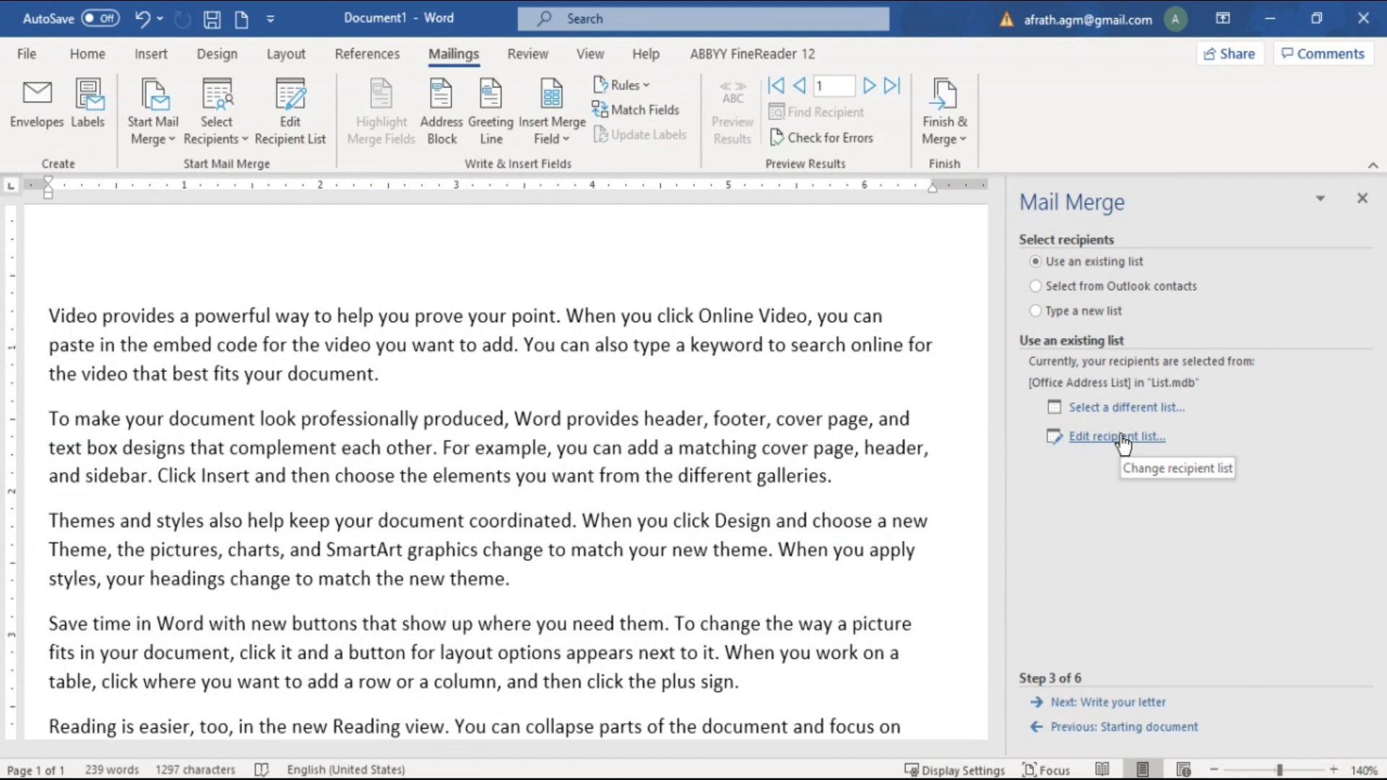
Insert an AddressBlock field at the top of the letter, followed by a blank line
left_click(1124, 703)
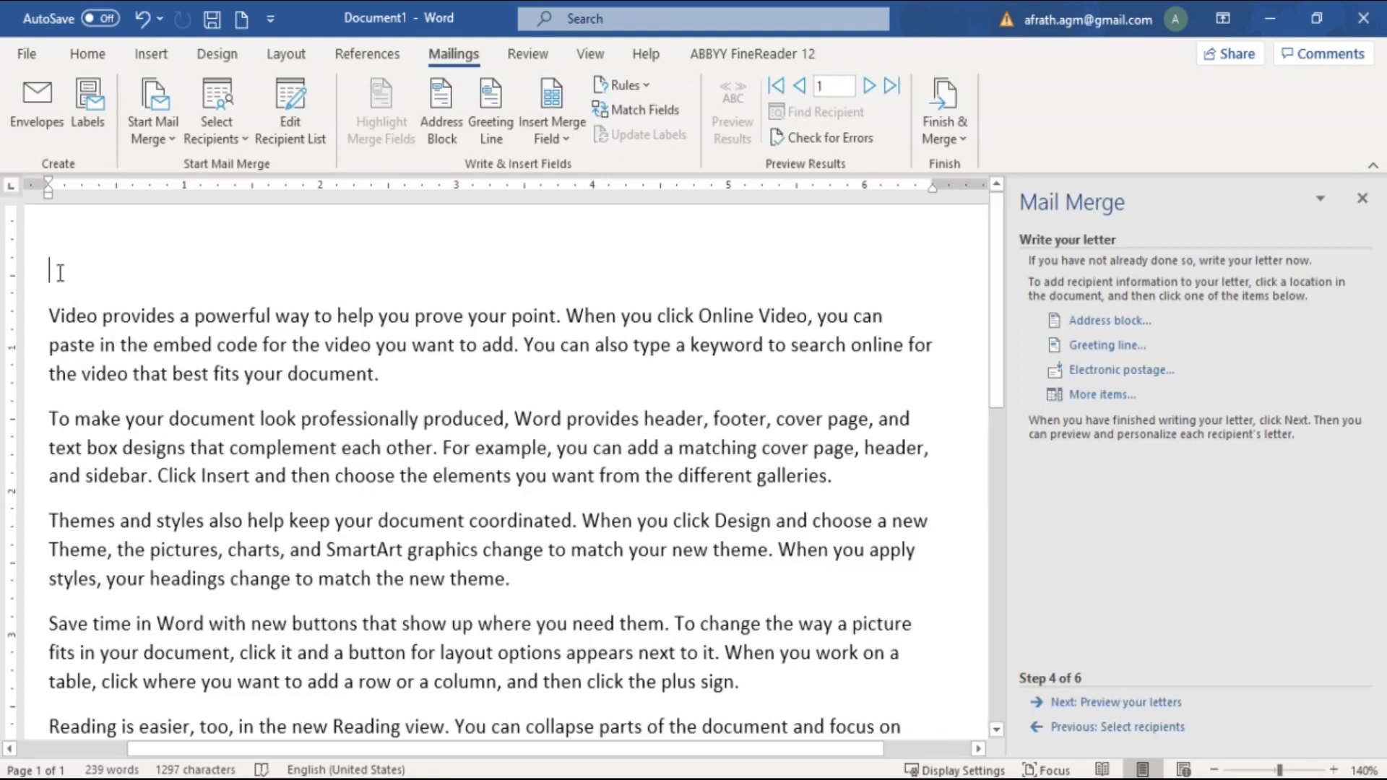
left_click(1103, 320)
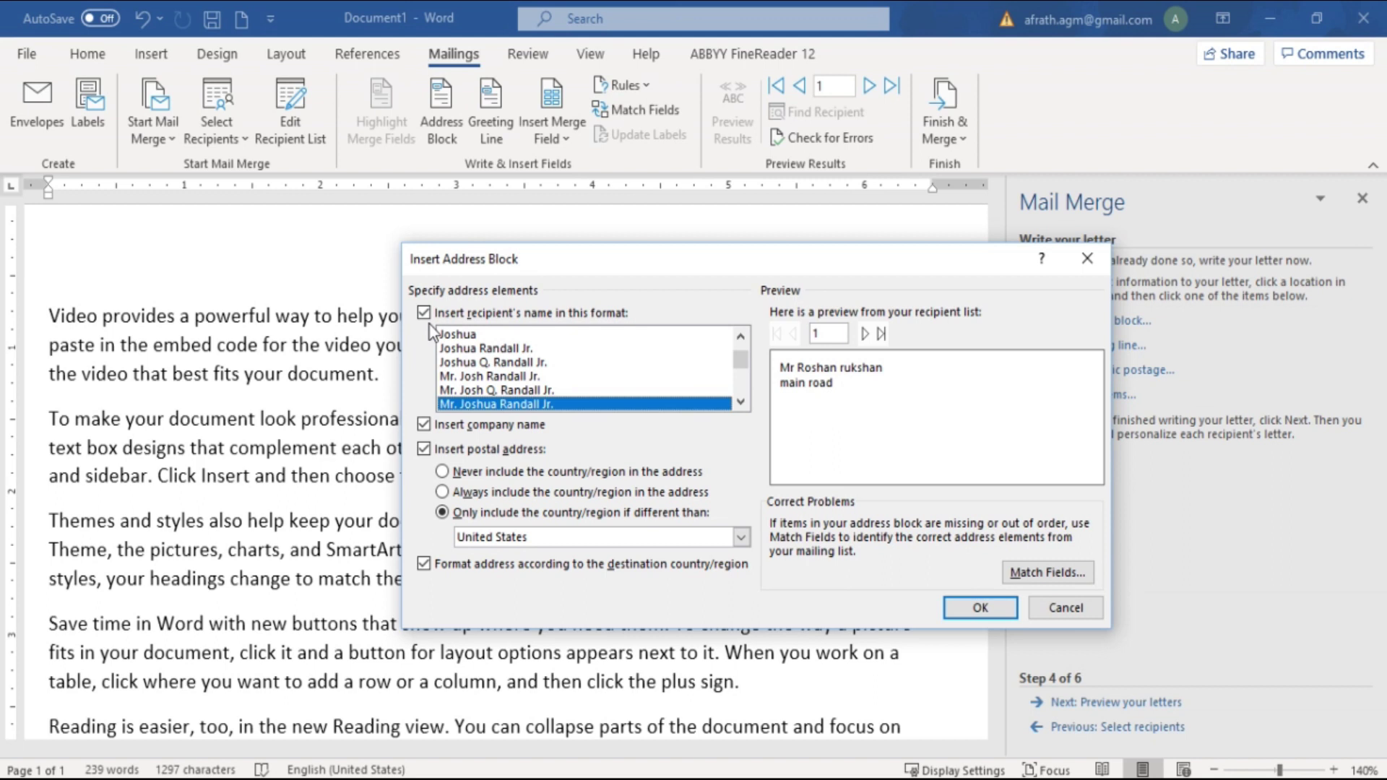
left_click(968, 609)
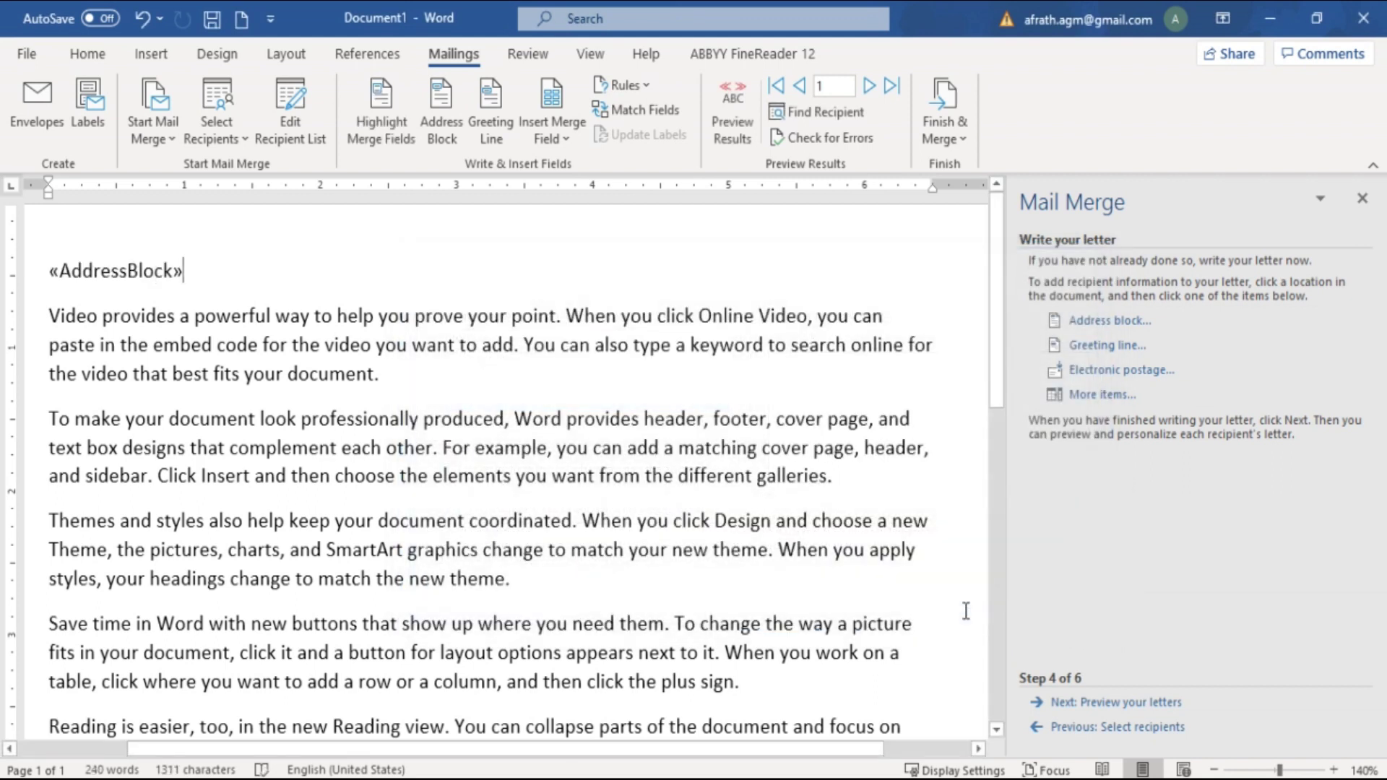
key("Return")
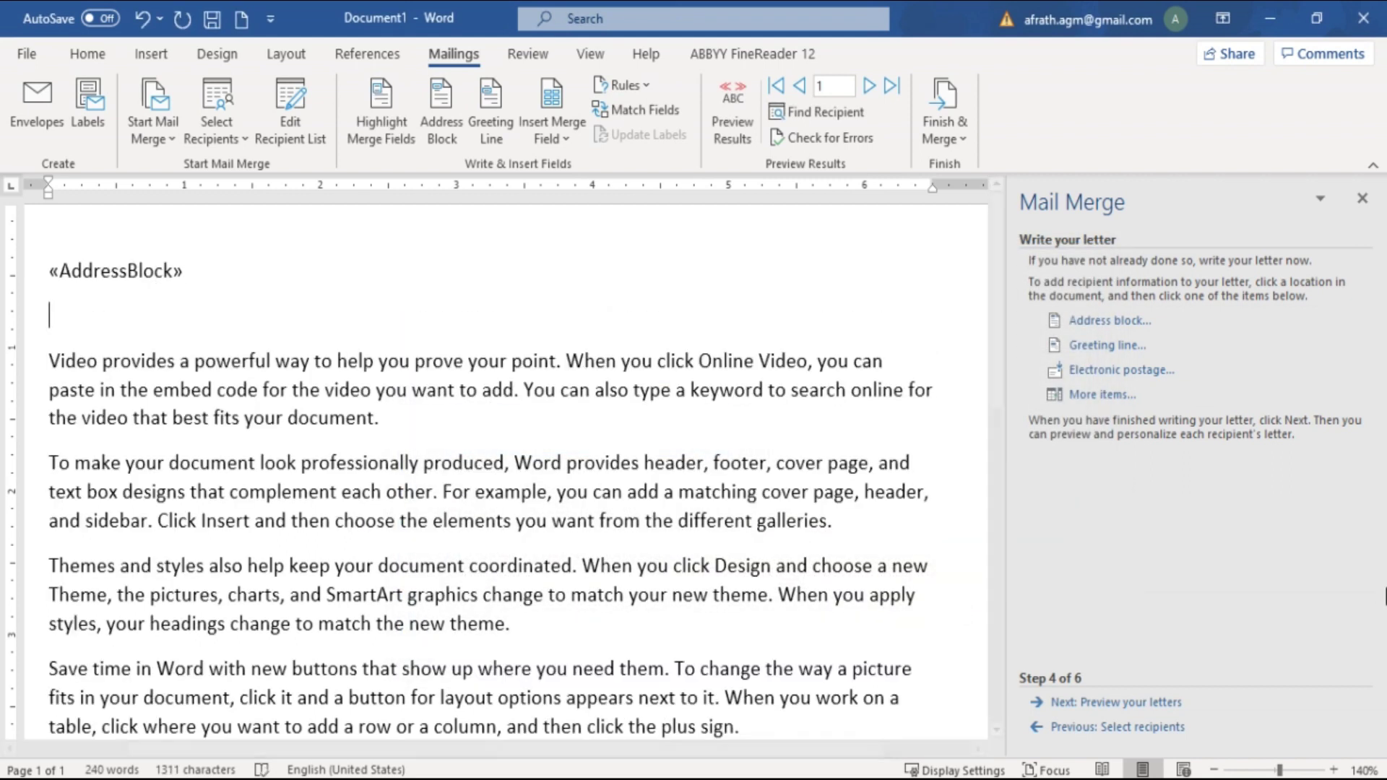
Preview the merged letters and step back to recipient 1's letter
left_click(1103, 712)
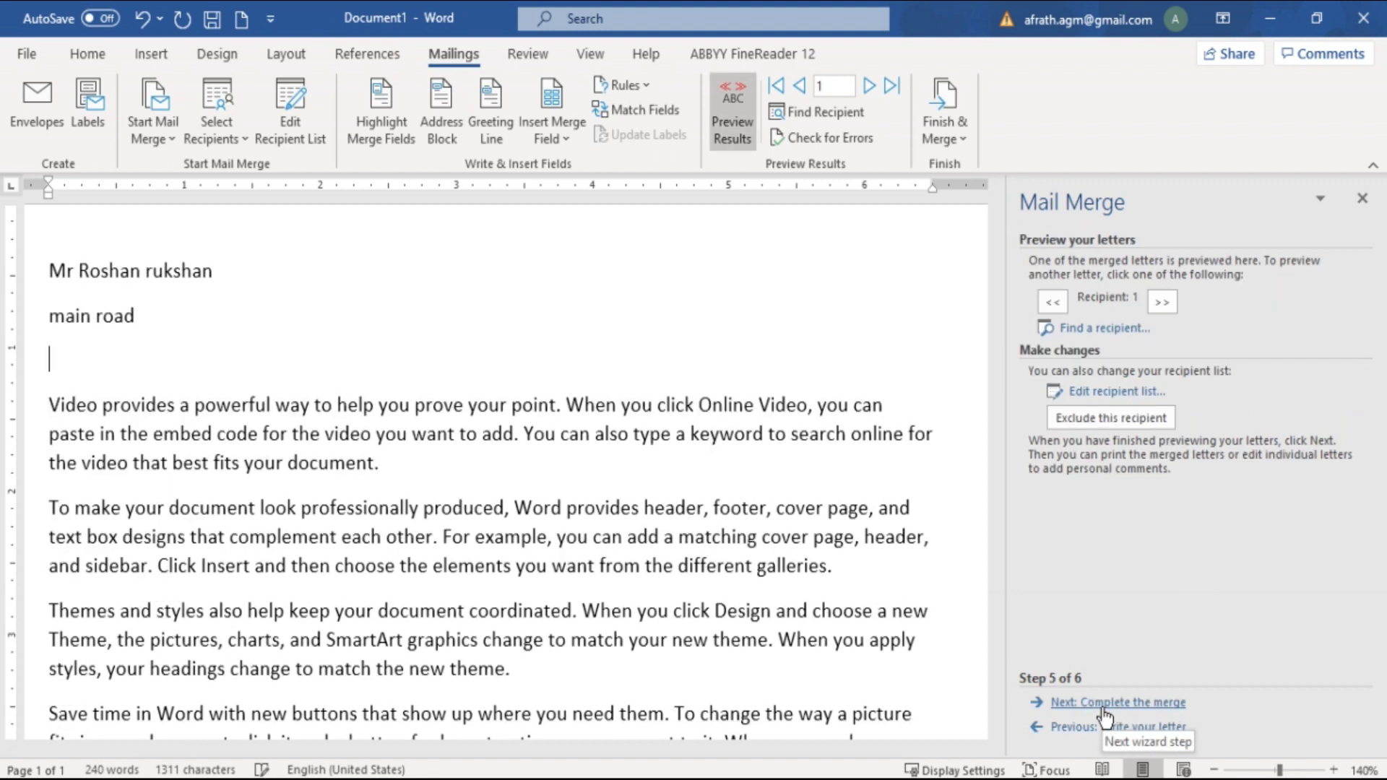
left_click(1059, 303)
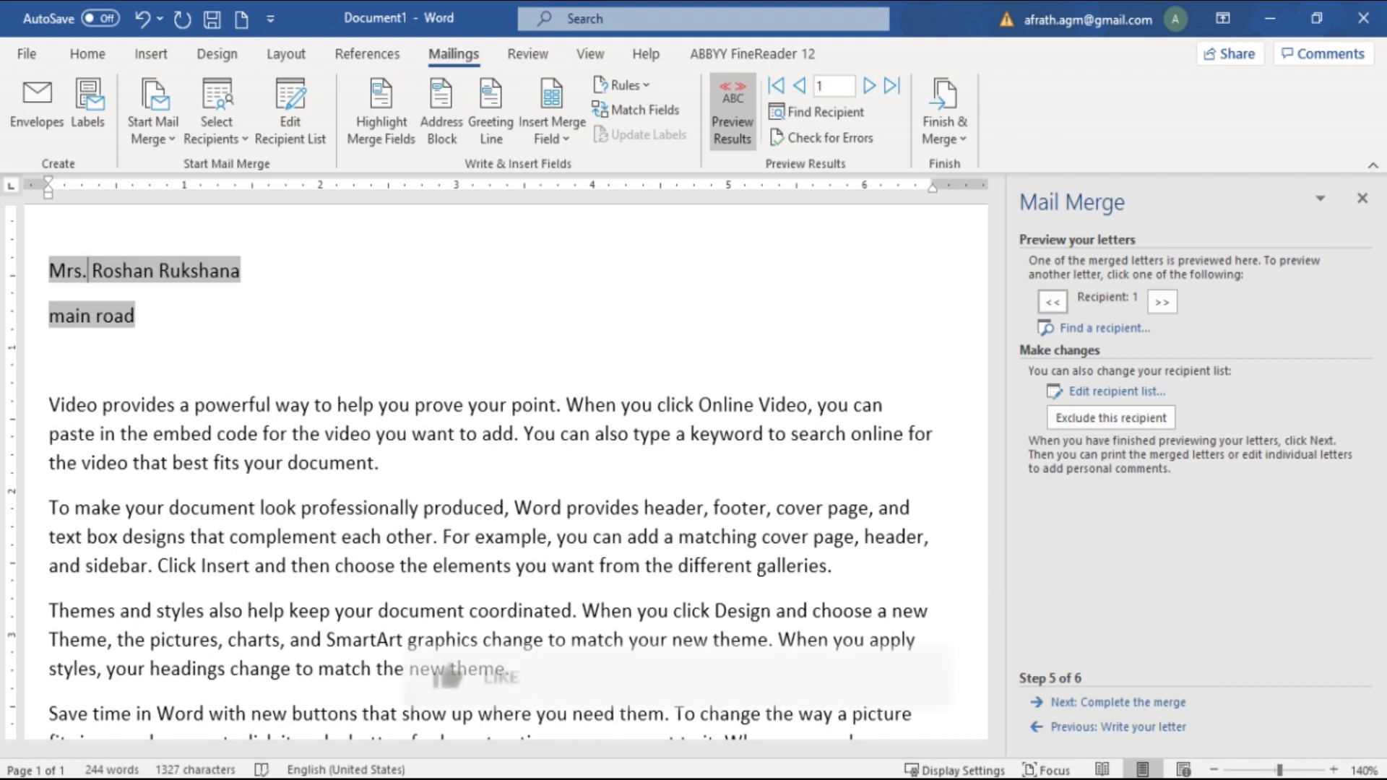